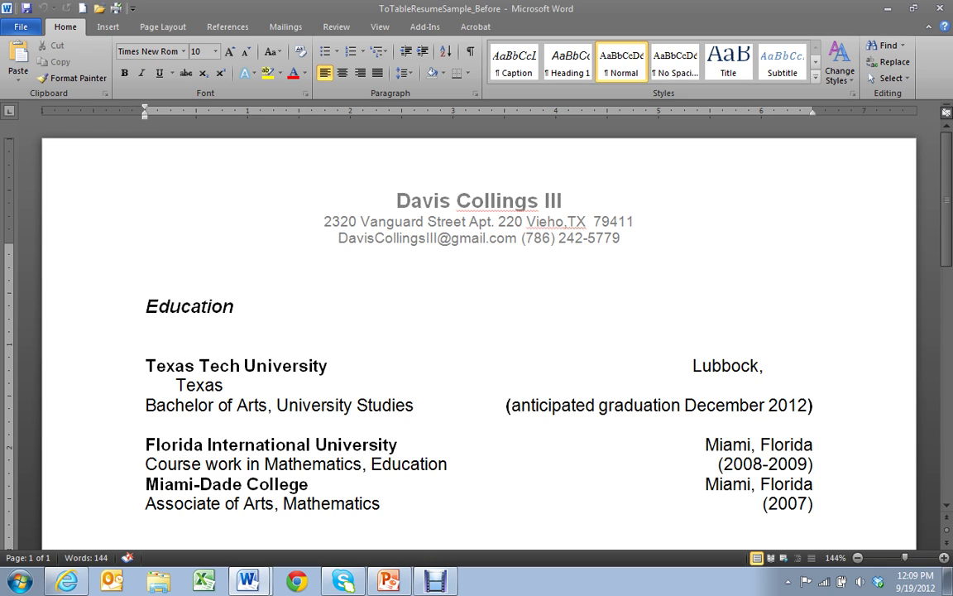
- In the Education section, move each of the three degree or course work lines above its school's name
click(115, 412)
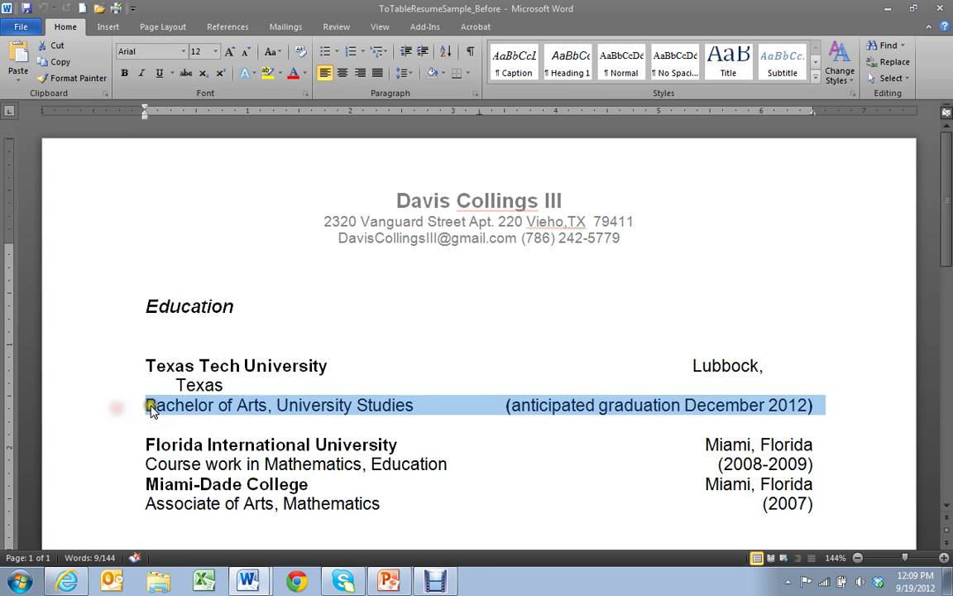
drag(149, 404, 149, 364)
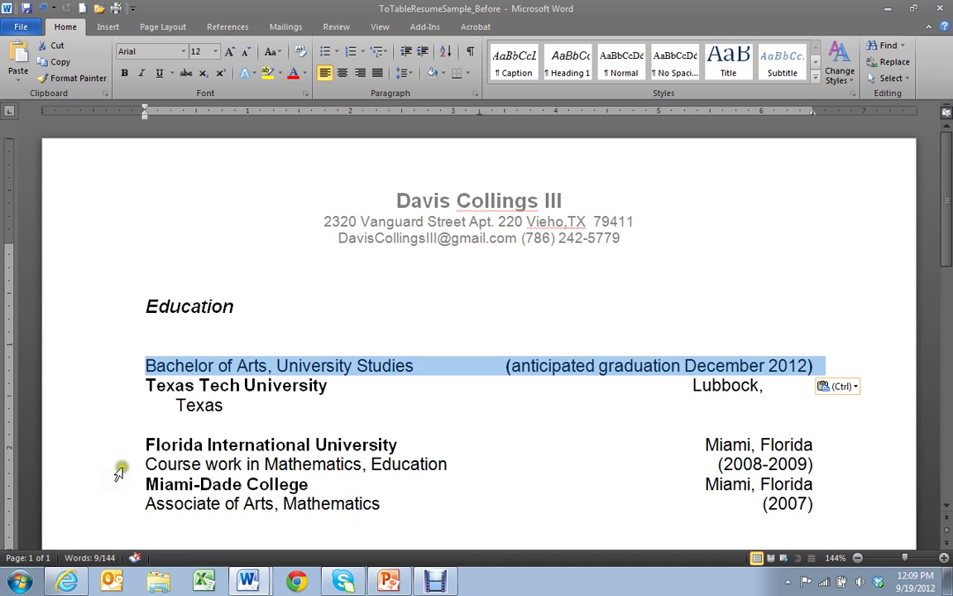
click(121, 463)
drag(148, 465, 147, 445)
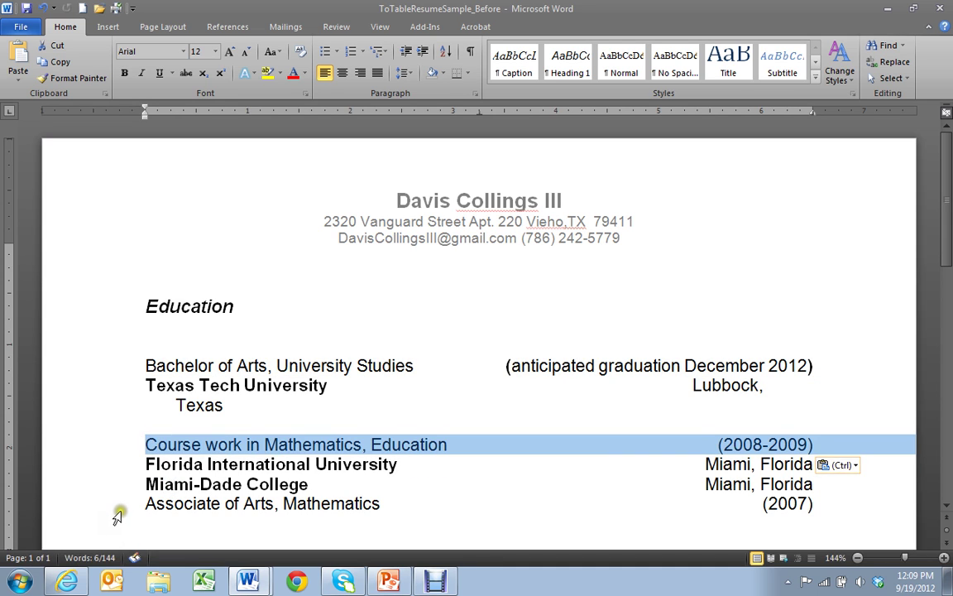
click(119, 506)
drag(145, 505, 149, 484)
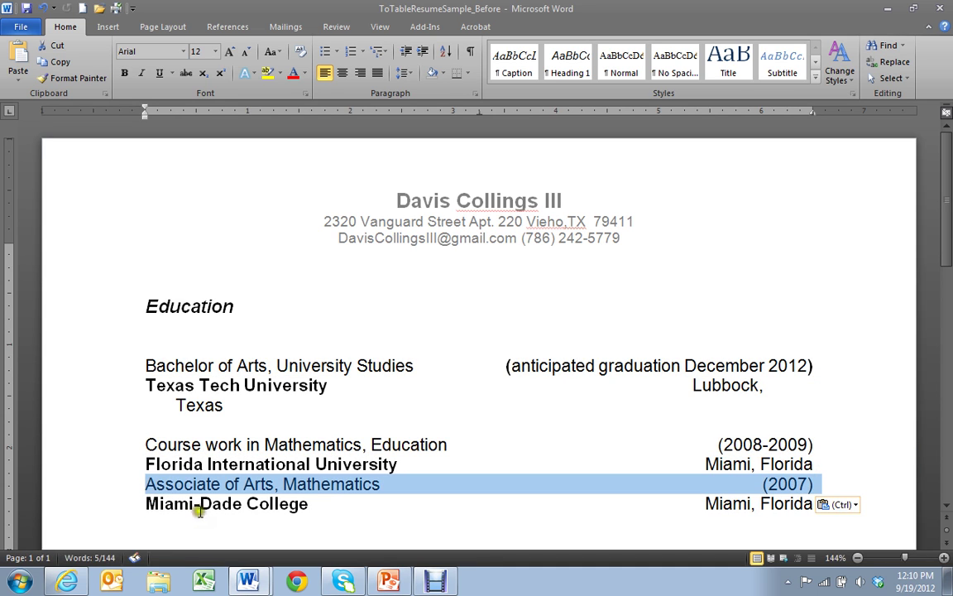
- Delete the word "skills" from the Computer, Language, Interpersonal and Communication labels in the Skills section, leaving each colon directly after its label
scroll(203, 504, down, 1)
scroll(203, 505, down, 3)
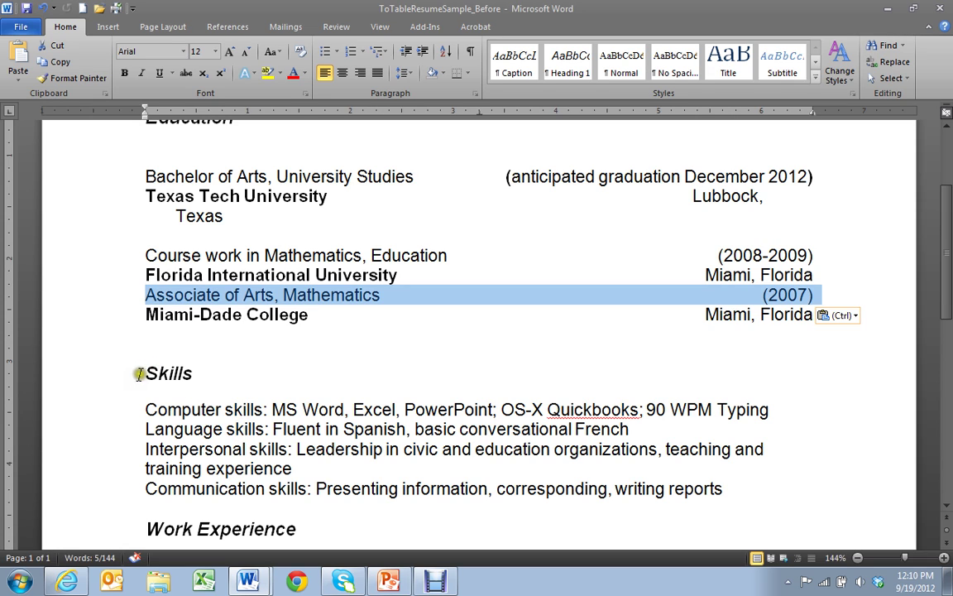
double_click(240, 411)
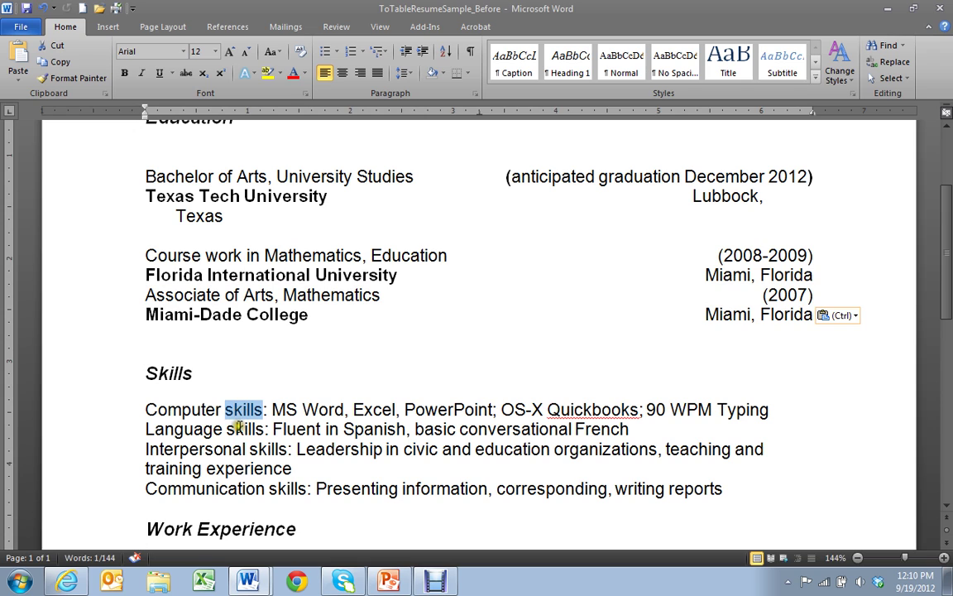
key(Delete)
double_click(239, 428)
key(Delete)
double_click(256, 448)
key(Delete)
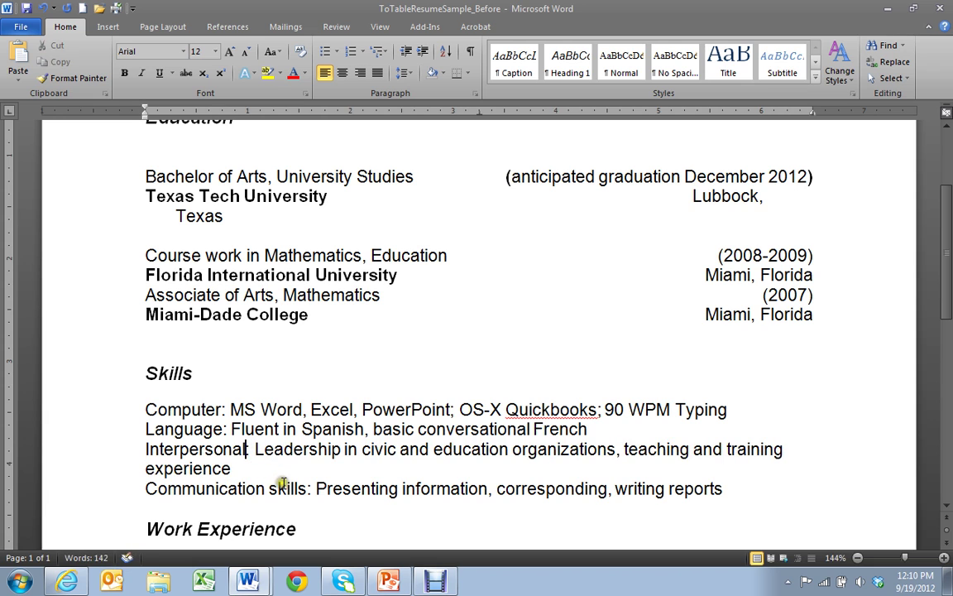
double_click(283, 487)
key(Delete)
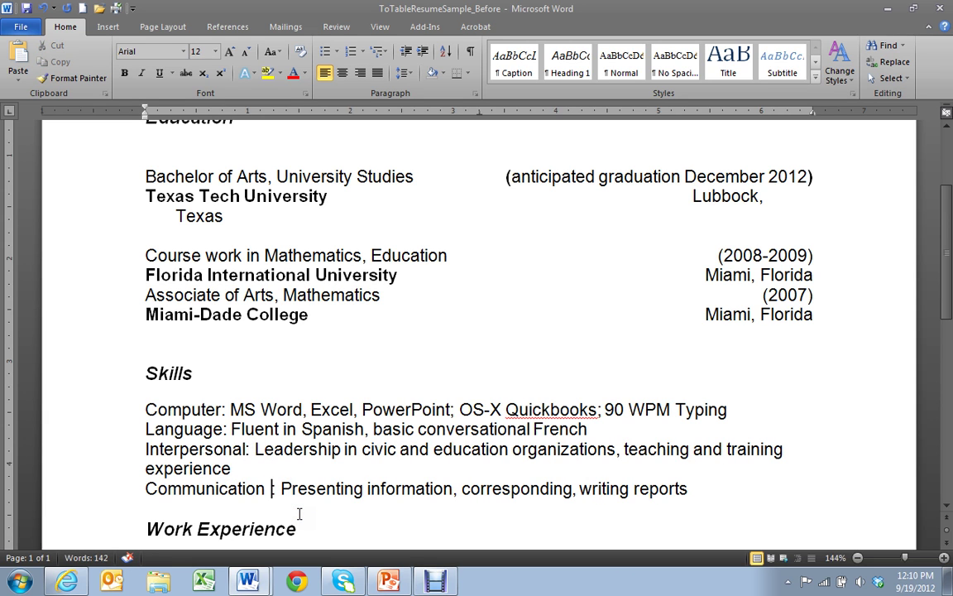
key(BackSpace)
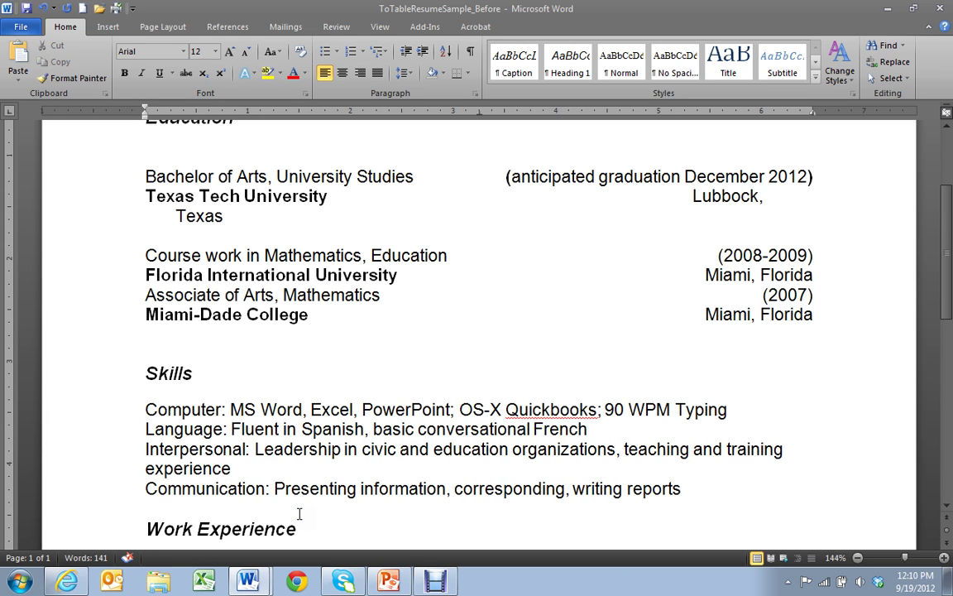
- Under Work Experience, move the Teaching Assistant and Paralegal/Legal Secretary lines with their dates above the employer names
scroll(299, 517, down, 3)
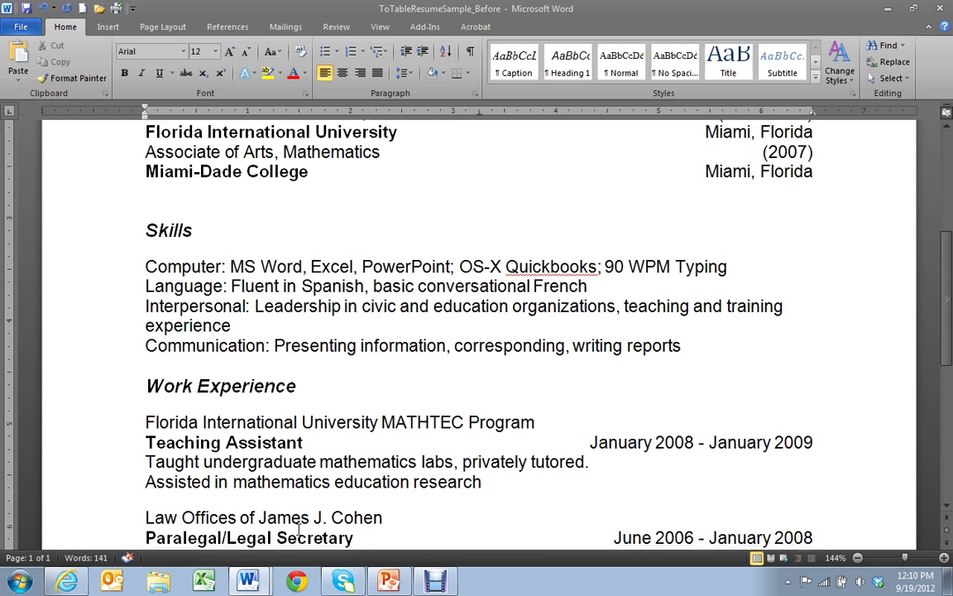
scroll(299, 530, down, 1)
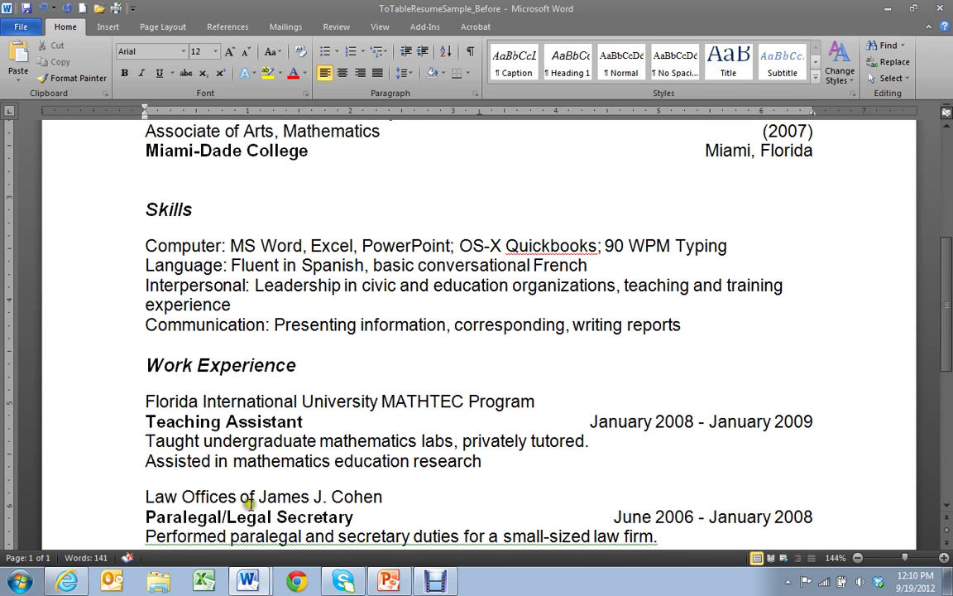
click(91, 425)
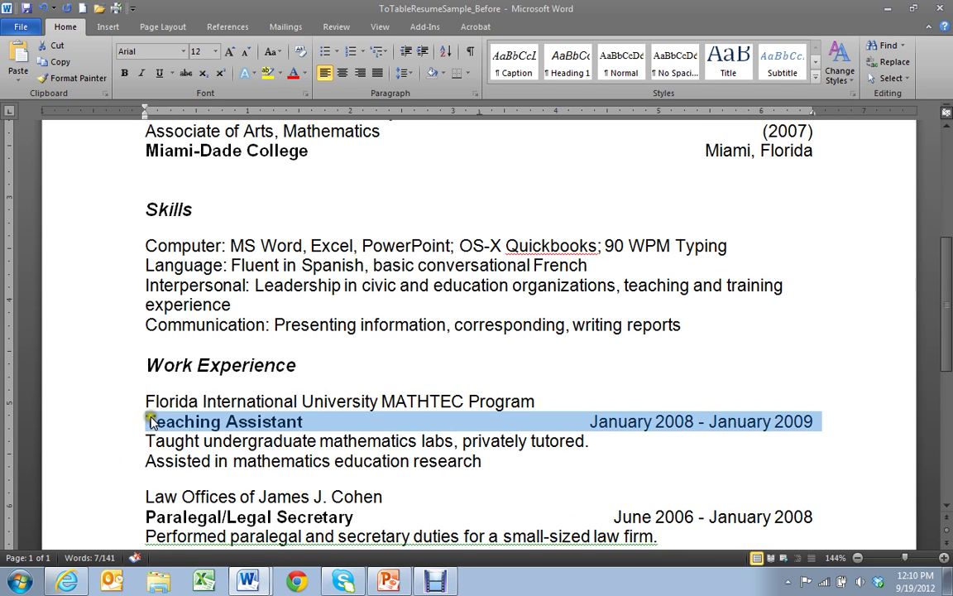
drag(153, 422, 148, 401)
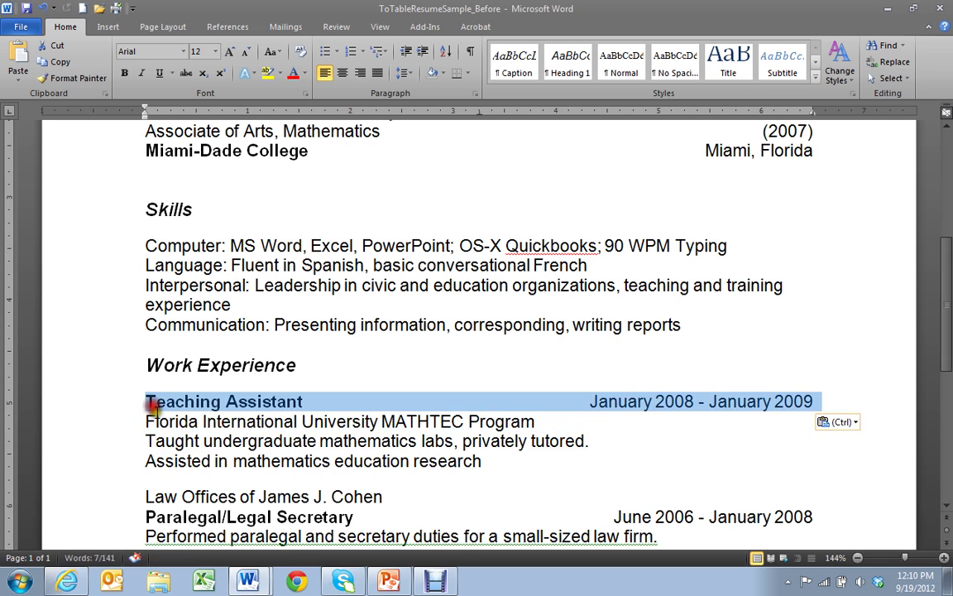
click(109, 517)
drag(145, 513, 149, 494)
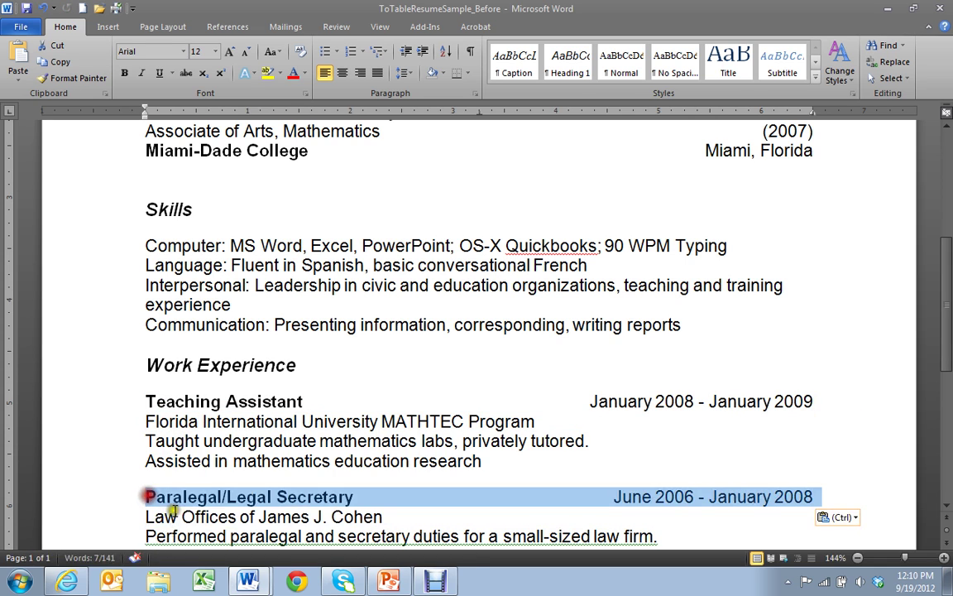
- Look through the rest of the resume past Honors and Awards, and display the whole page at once
scroll(211, 509, down, 4)
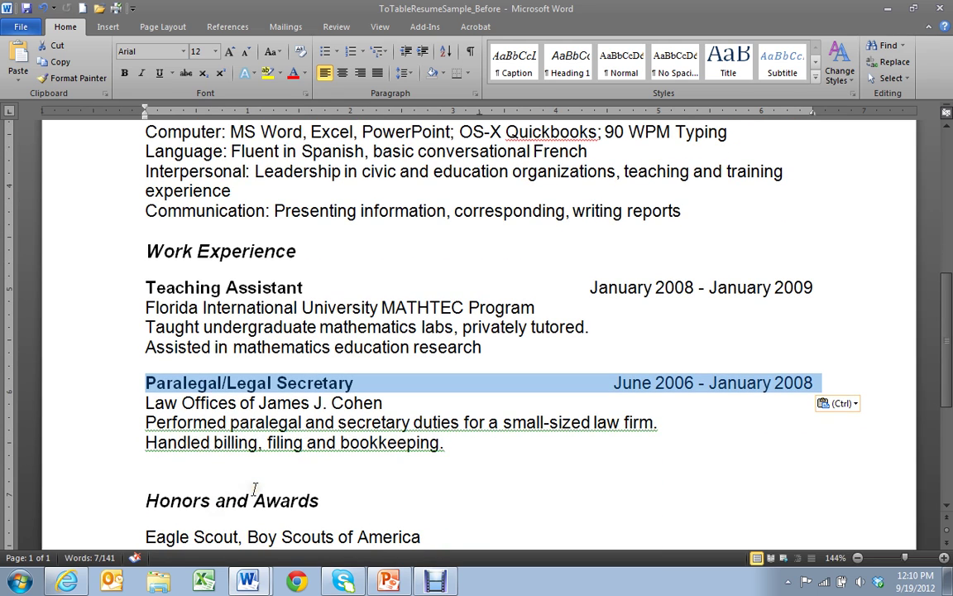
scroll(227, 488, down, 2)
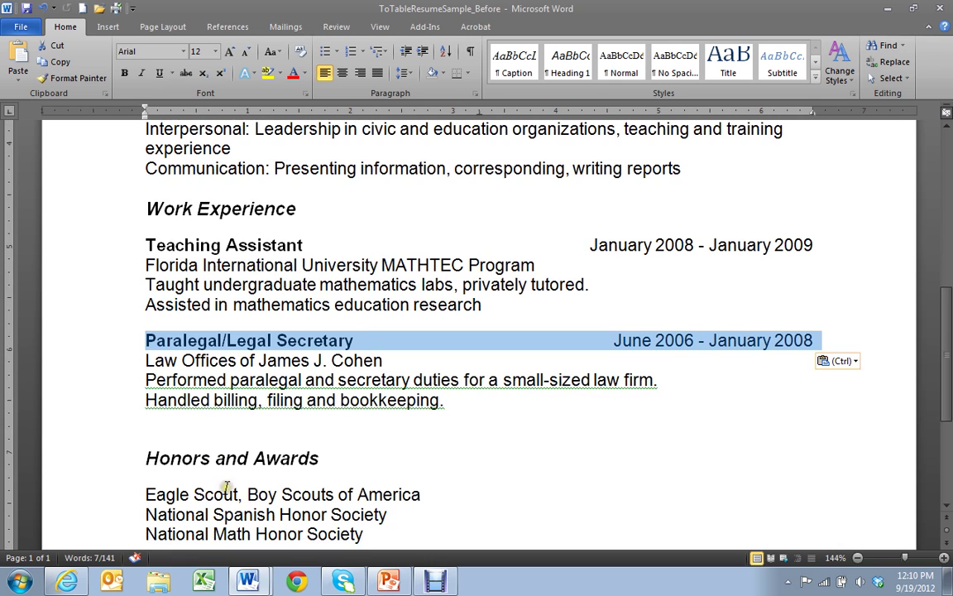
scroll(216, 485, down, 1)
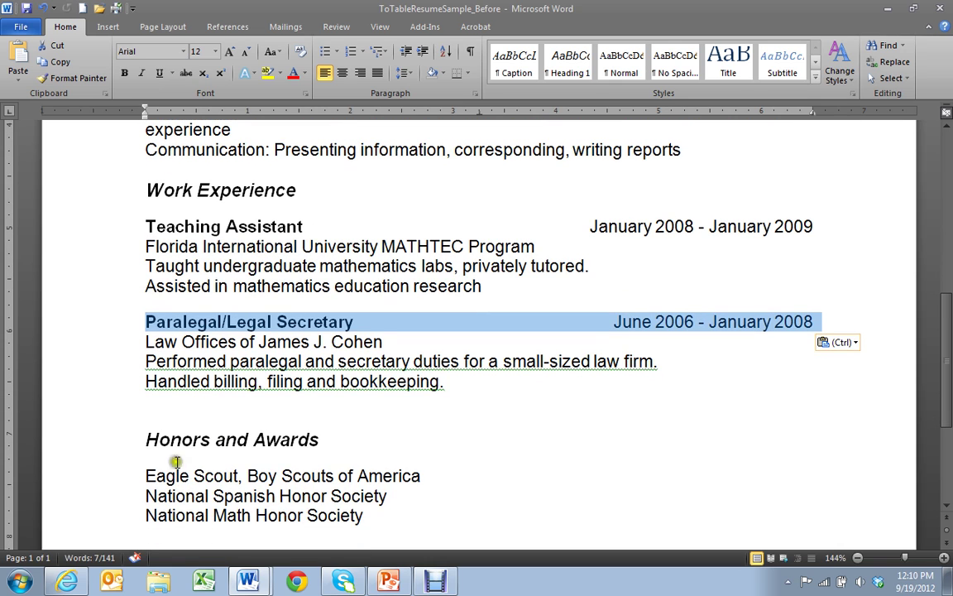
scroll(217, 501, down, 2)
scroll(198, 500, down, 3)
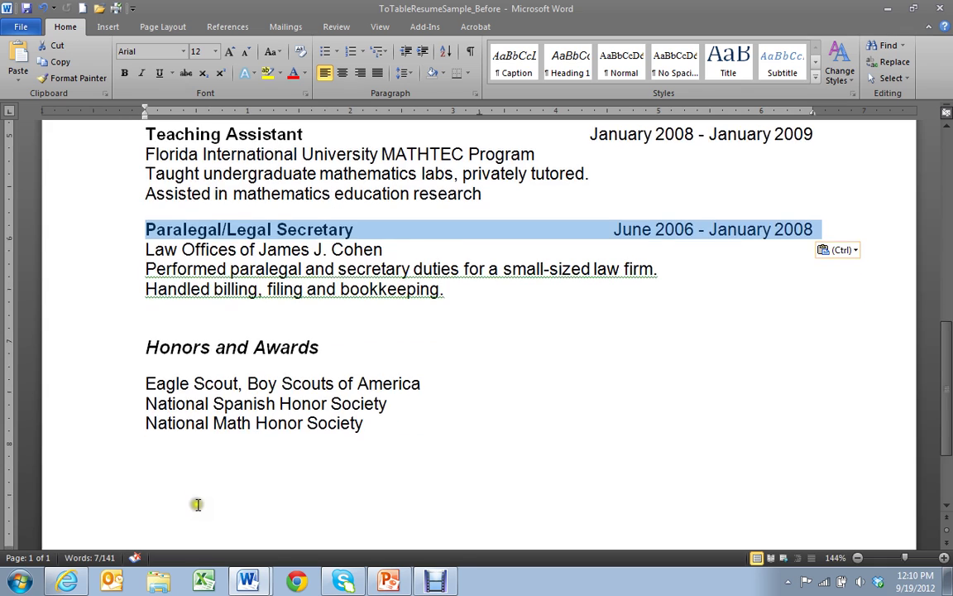
scroll(197, 505, down, 6)
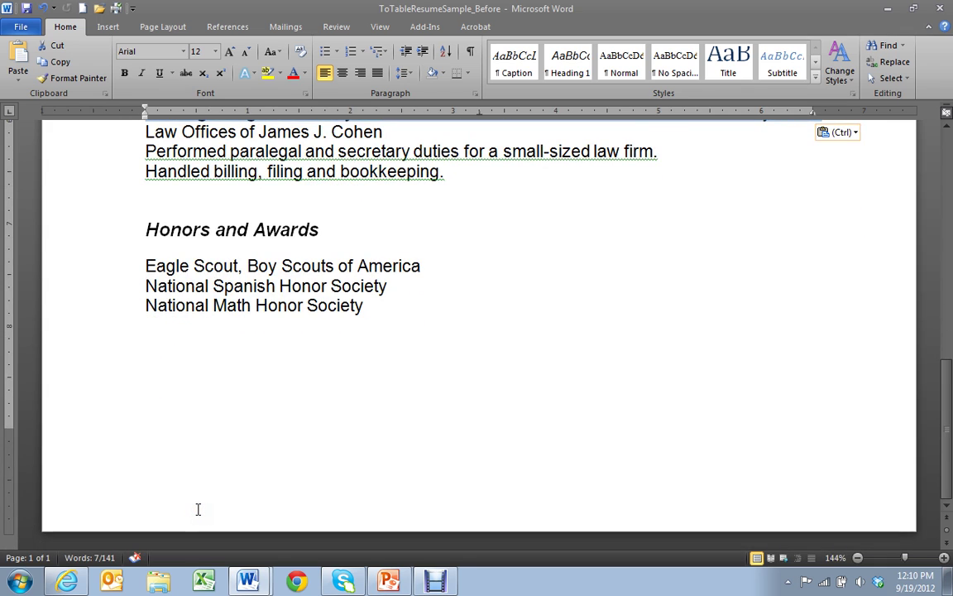
scroll(198, 509, up, 17)
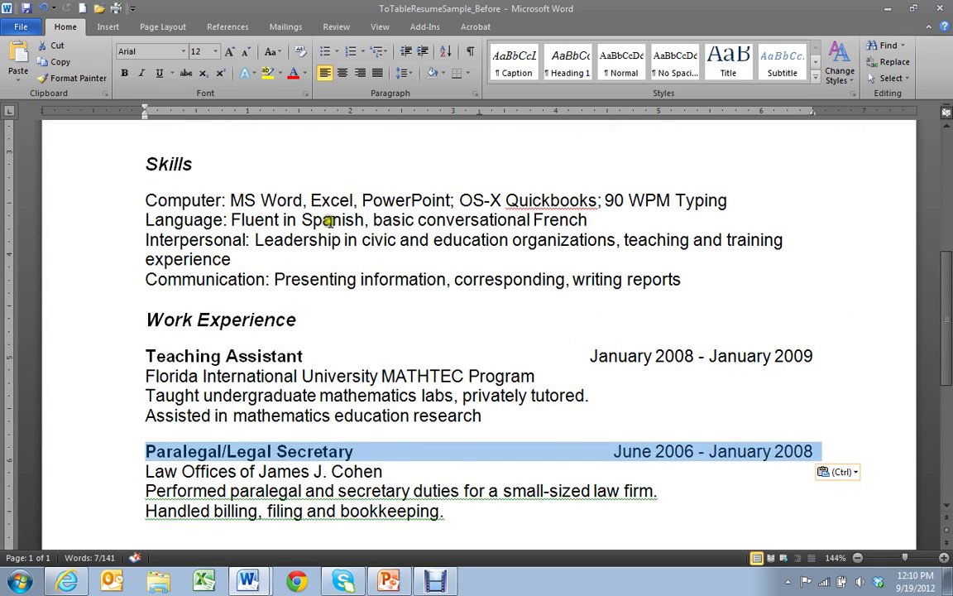
click(380, 27)
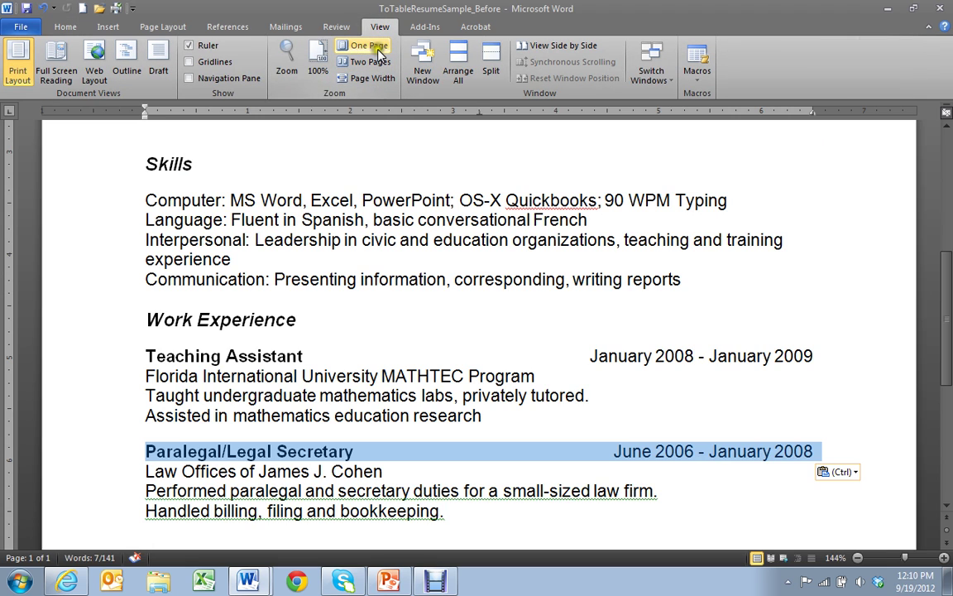
click(378, 51)
click(474, 478)
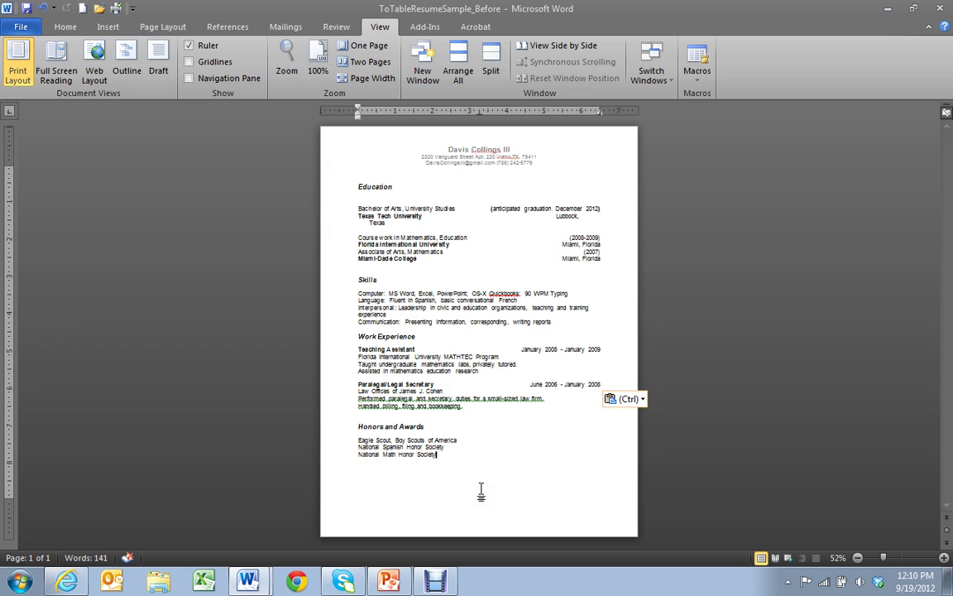
- Examine how the dates and locations line up in the Education and Work Experience sections
click(491, 209)
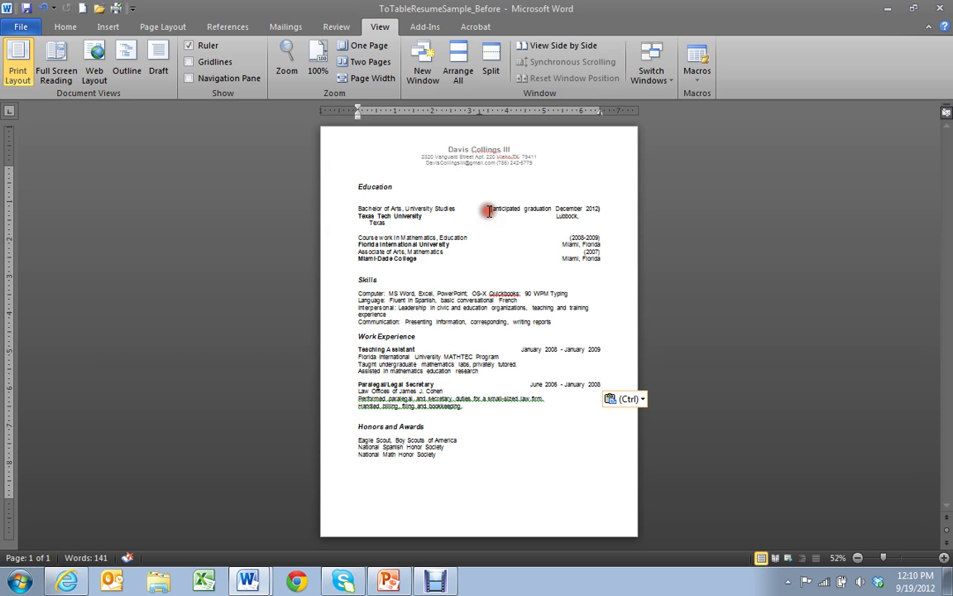
click(561, 253)
click(554, 216)
click(564, 238)
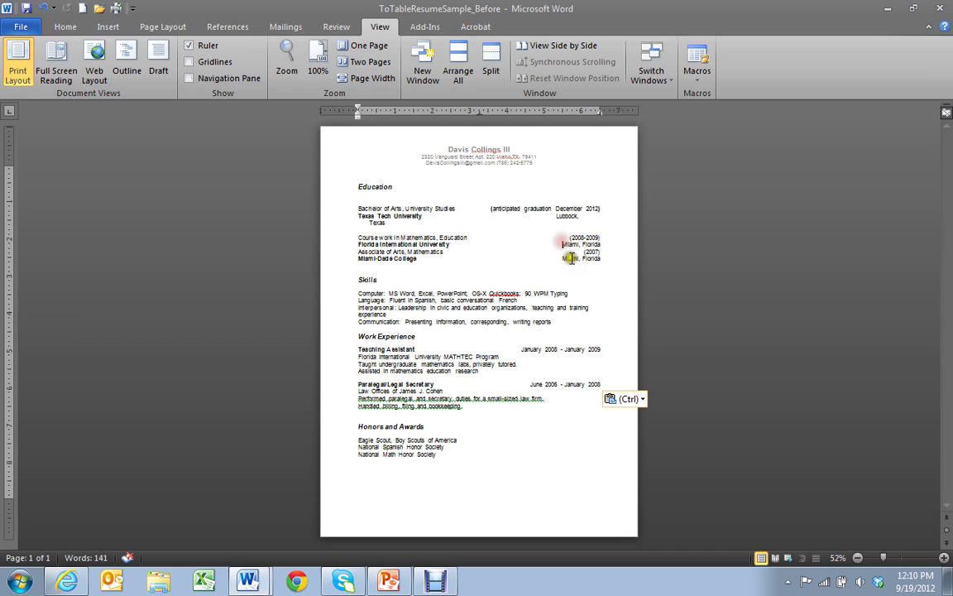
click(562, 258)
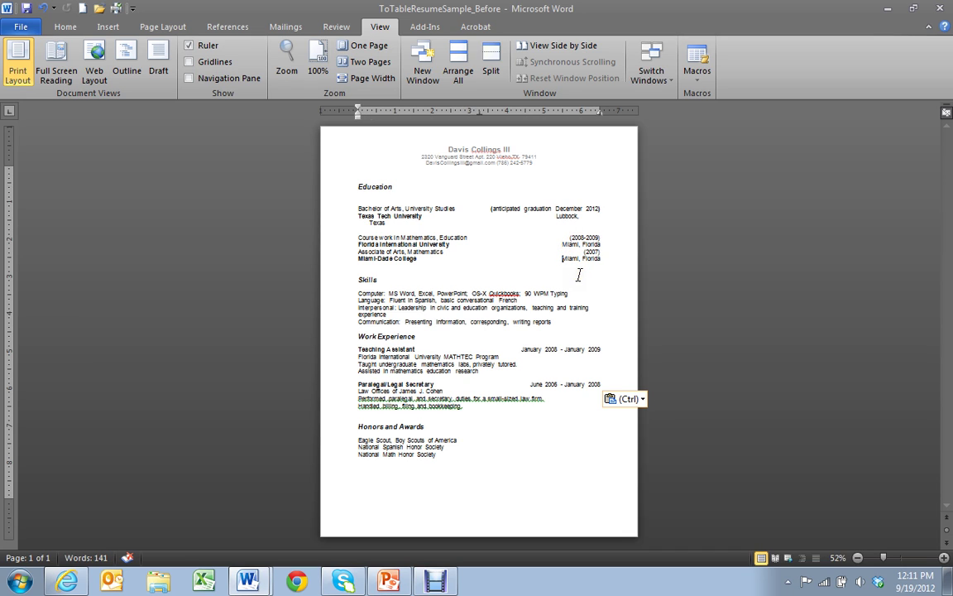
click(521, 348)
click(531, 385)
- Return the zoom to page width and go back to the start of the resume
click(374, 79)
scroll(476, 410, up, 3)
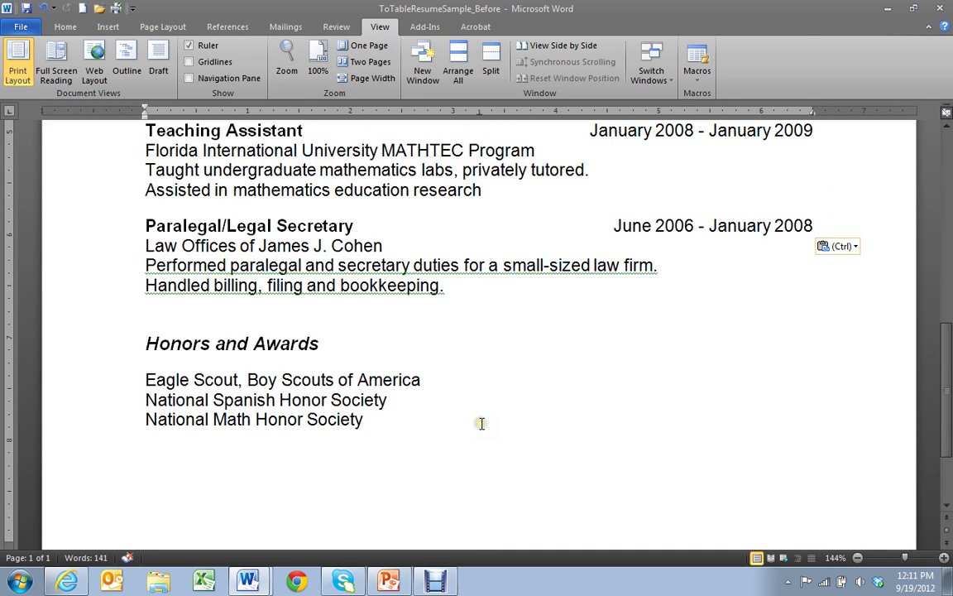
scroll(481, 424, up, 10)
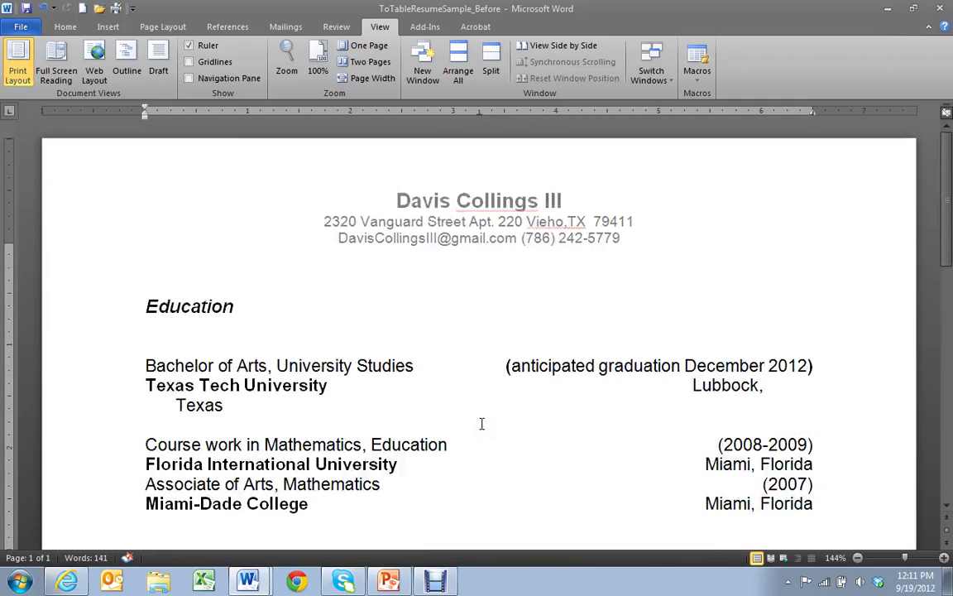
- Turn on the display of paragraph marks and other hidden formatting symbols
click(67, 27)
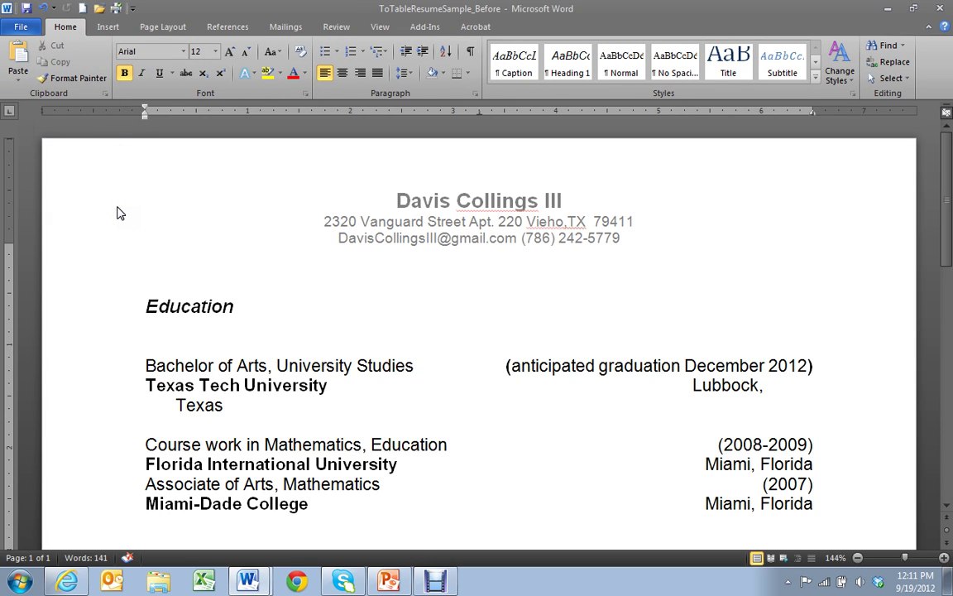
click(112, 157)
click(118, 158)
click(122, 160)
click(226, 149)
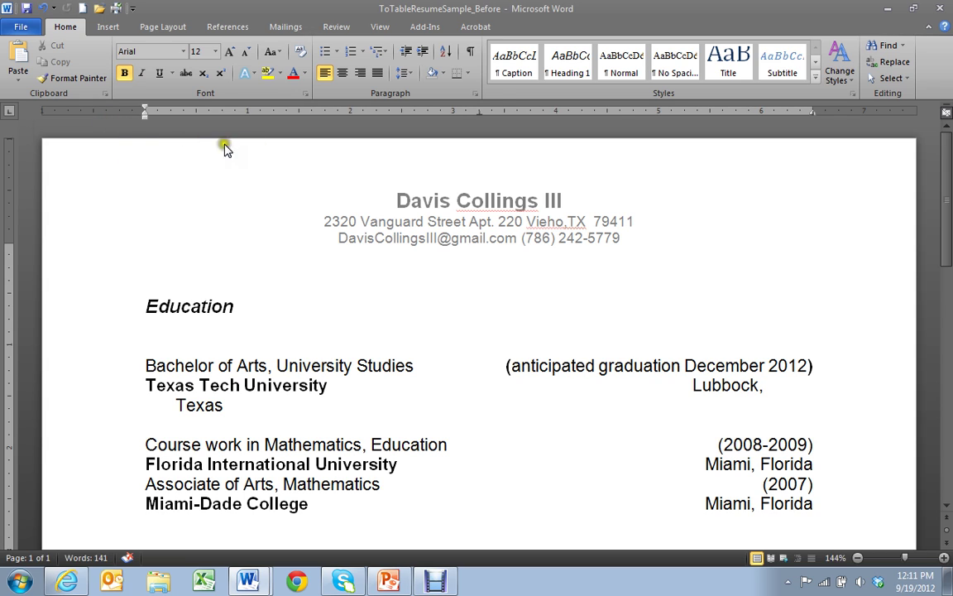
click(470, 54)
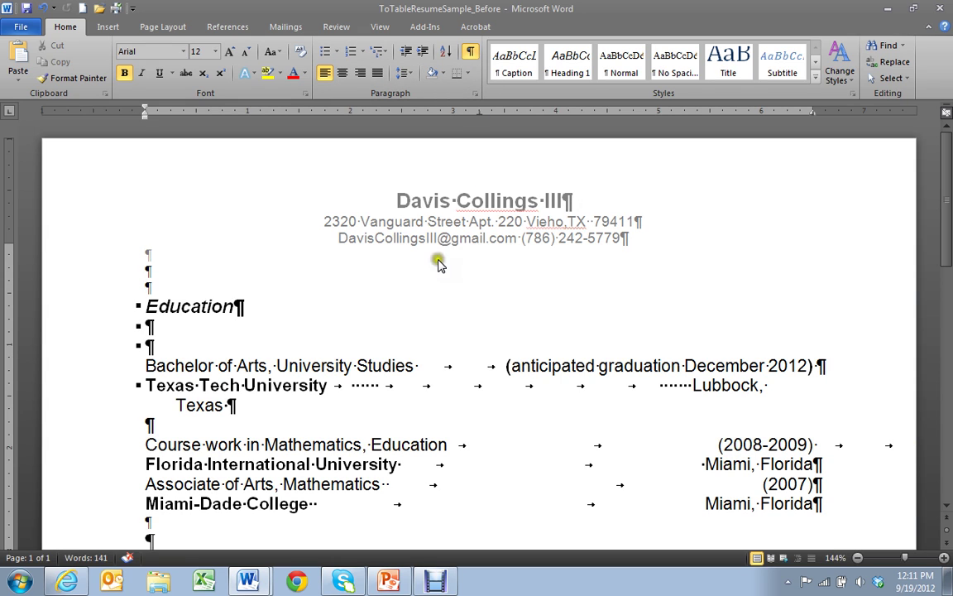
- Examine the paragraph, space and tab marks in the header and the Education, Skills and Work Experience sections
double_click(182, 250)
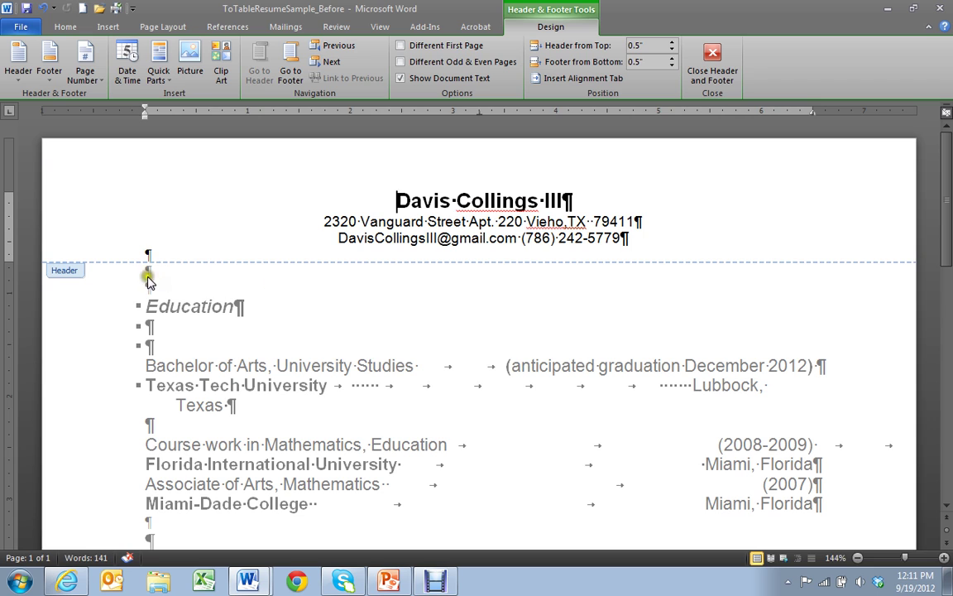
double_click(171, 285)
scroll(170, 285, down, 5)
scroll(176, 308, down, 3)
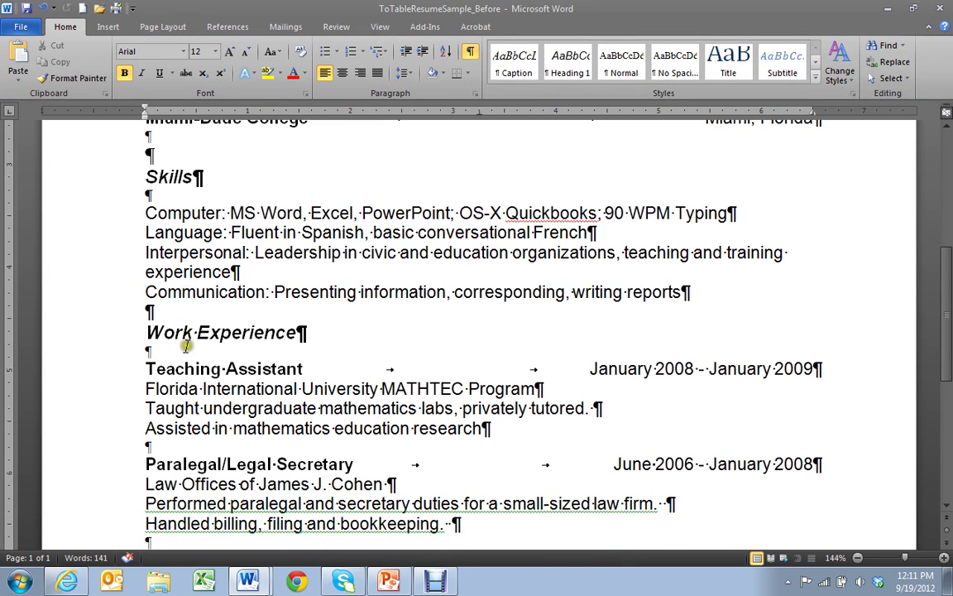
scroll(186, 330, up, 5)
scroll(192, 348, up, 3)
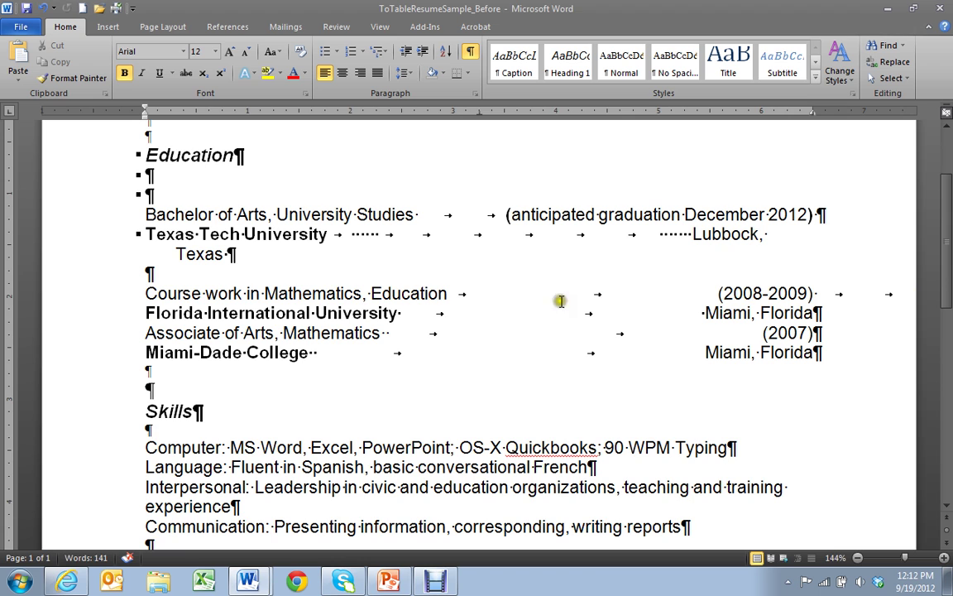
double_click(890, 296)
scroll(525, 371, down, 5)
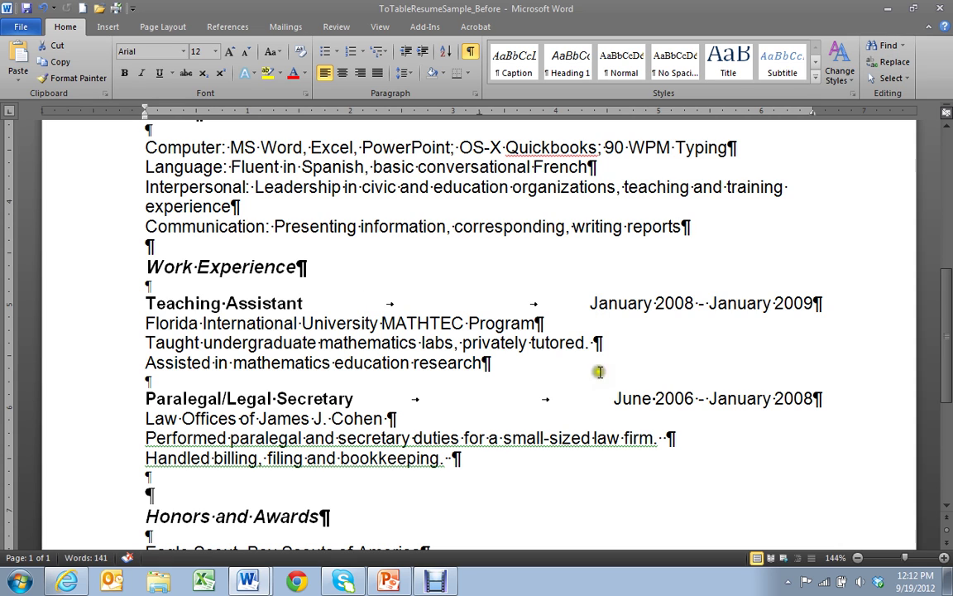
scroll(609, 457, down, 1)
scroll(609, 457, down, 1)
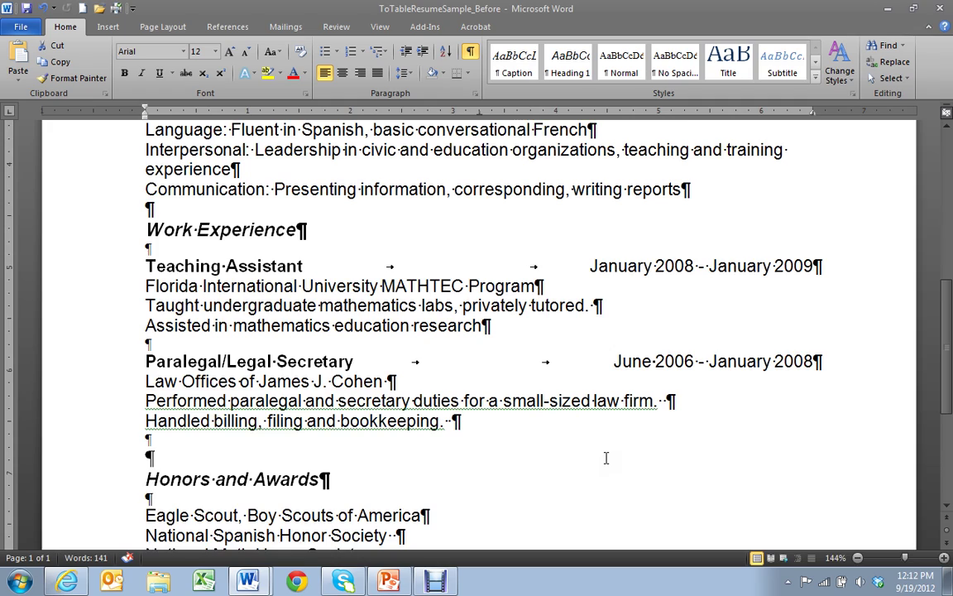
- Examine the Texas Tech University entry under Education, marking its two lines, the degree text and the graduation date
scroll(605, 458, up, 5)
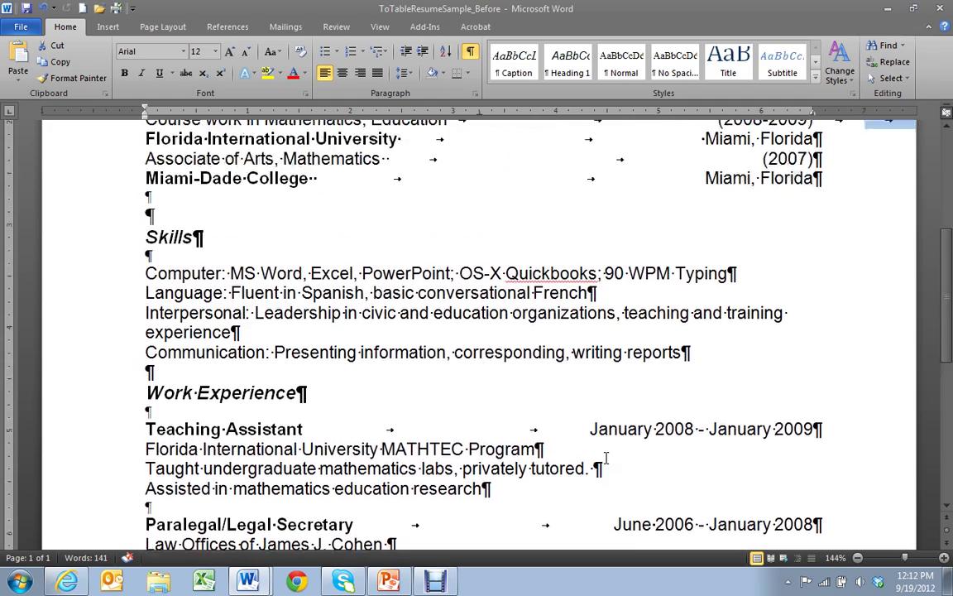
scroll(605, 457, up, 6)
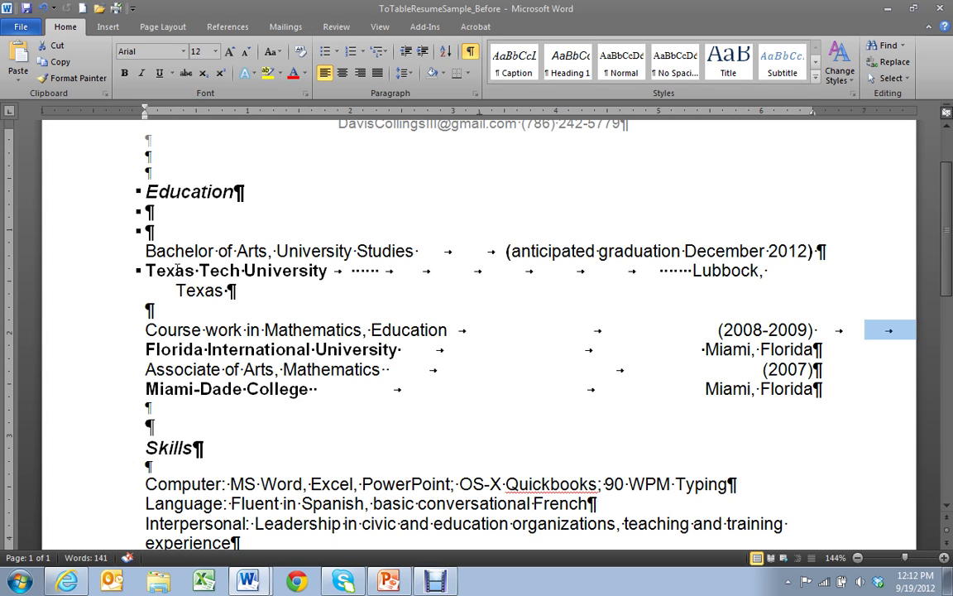
click(161, 253)
drag(120, 248, 122, 278)
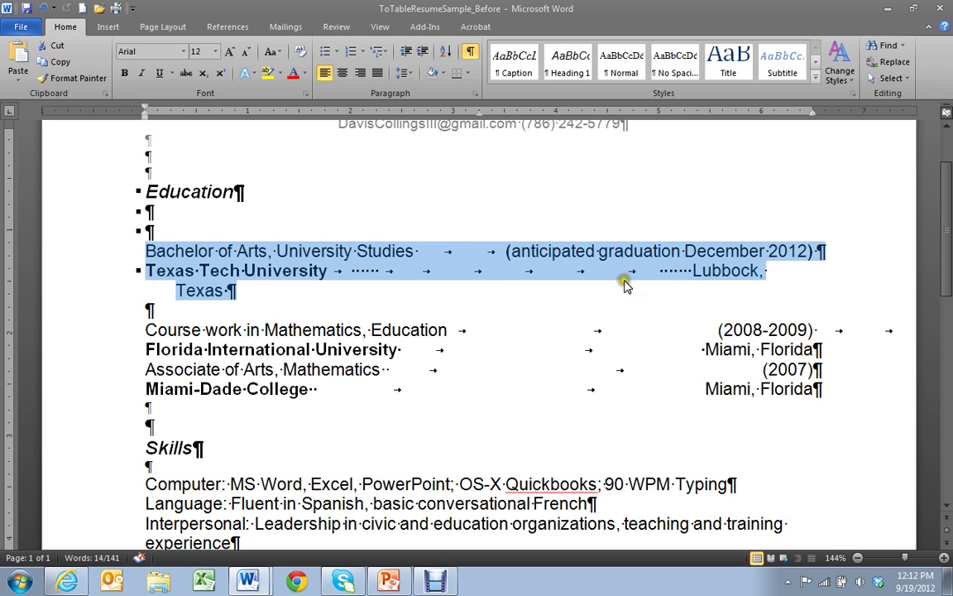
drag(87, 256, 94, 271)
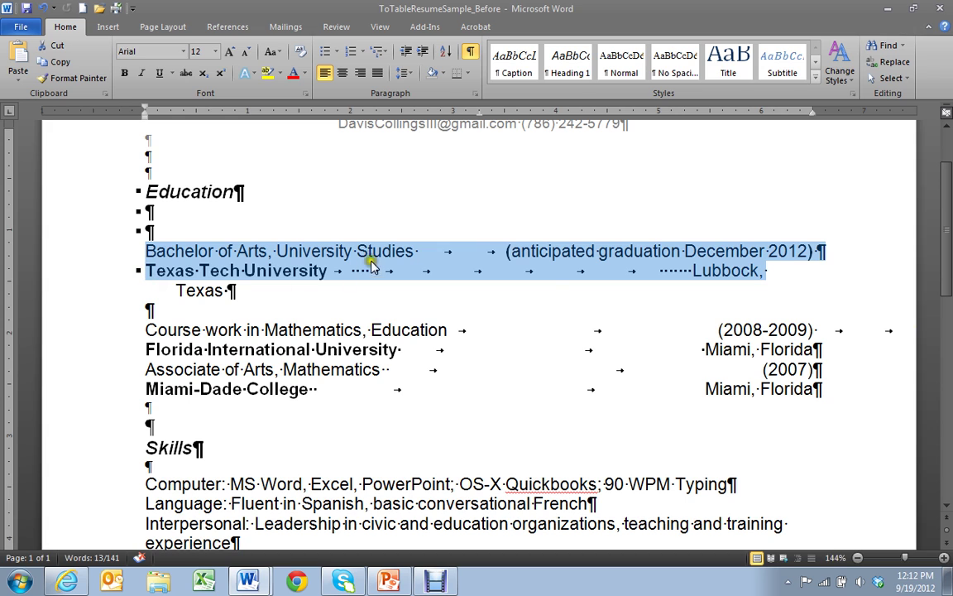
click(249, 246)
drag(147, 250, 372, 249)
drag(506, 250, 819, 250)
- Insert a 2x2 table on the blank line directly above the Bachelor of Arts entry in Education
click(162, 232)
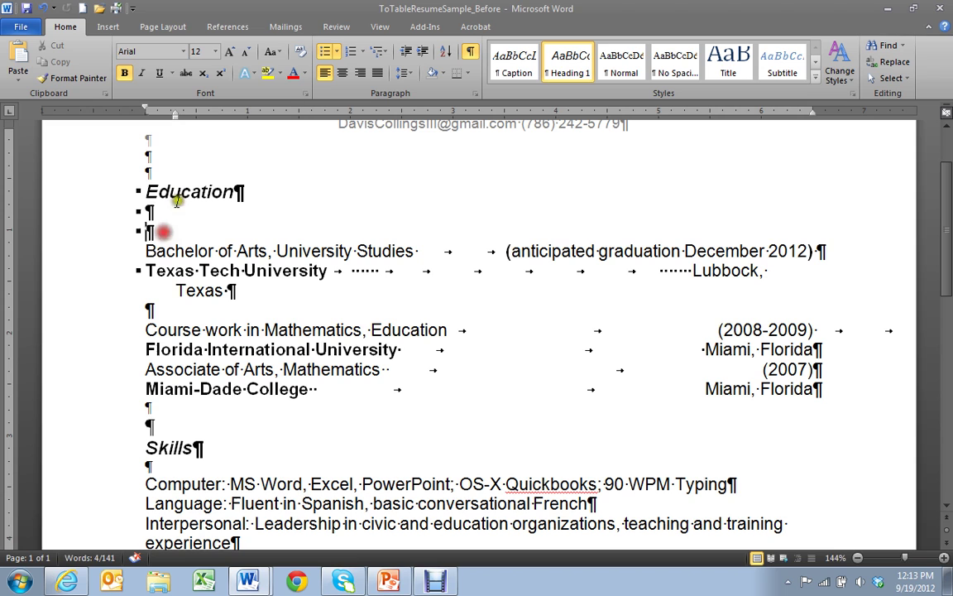
click(108, 26)
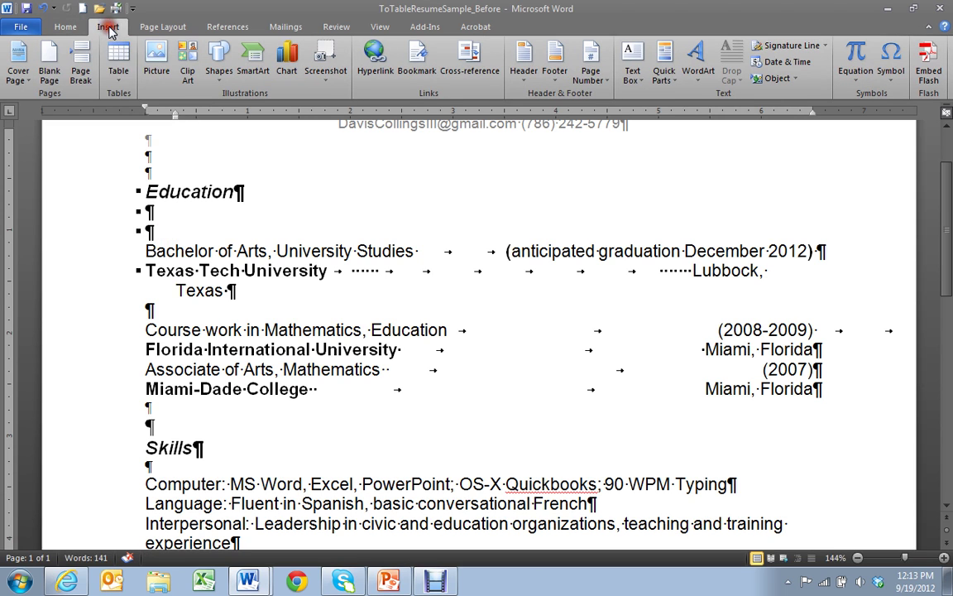
click(119, 81)
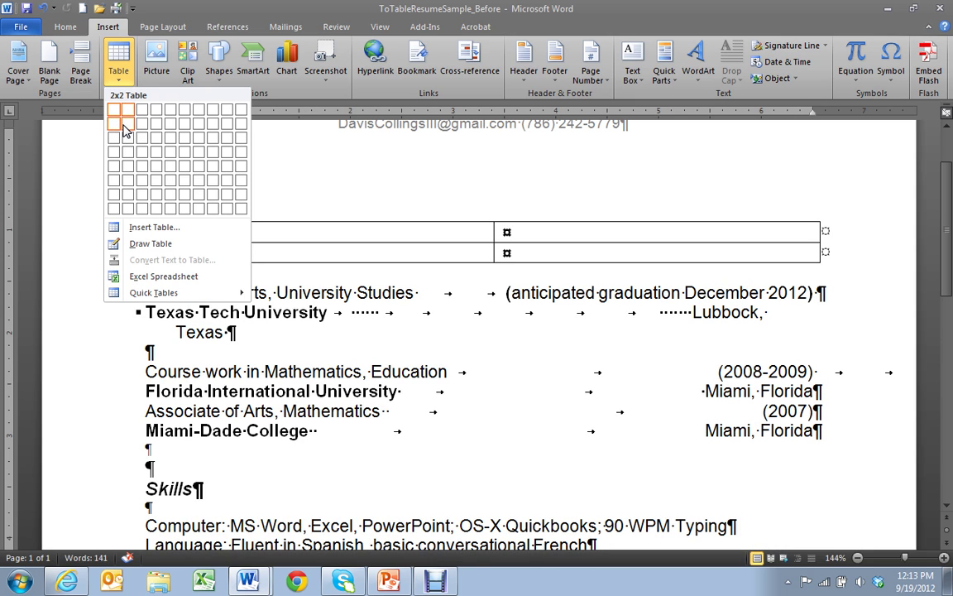
click(124, 131)
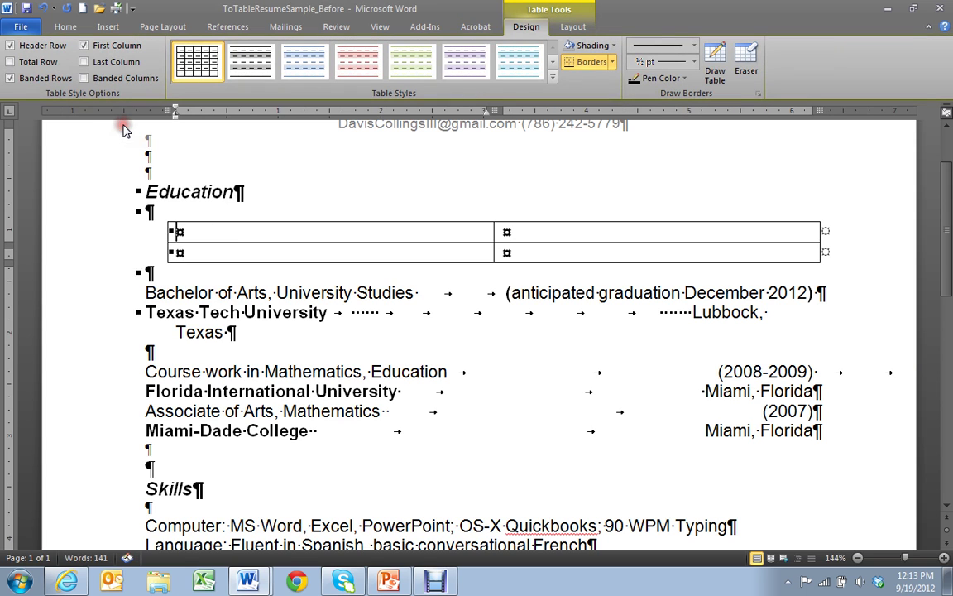
- Move "Bachelor of Arts, University Studies" and "(anticipated graduation December 2012)" into the two first-row cells of the new table
drag(141, 292, 388, 296)
drag(149, 290, 177, 231)
drag(500, 289, 677, 313)
click(511, 293)
drag(511, 293, 819, 289)
drag(540, 304, 503, 231)
- Move "Texas Tech University" and "Lubbock, Texas" into the two second-row cells of the table
click(149, 308)
drag(149, 308, 304, 325)
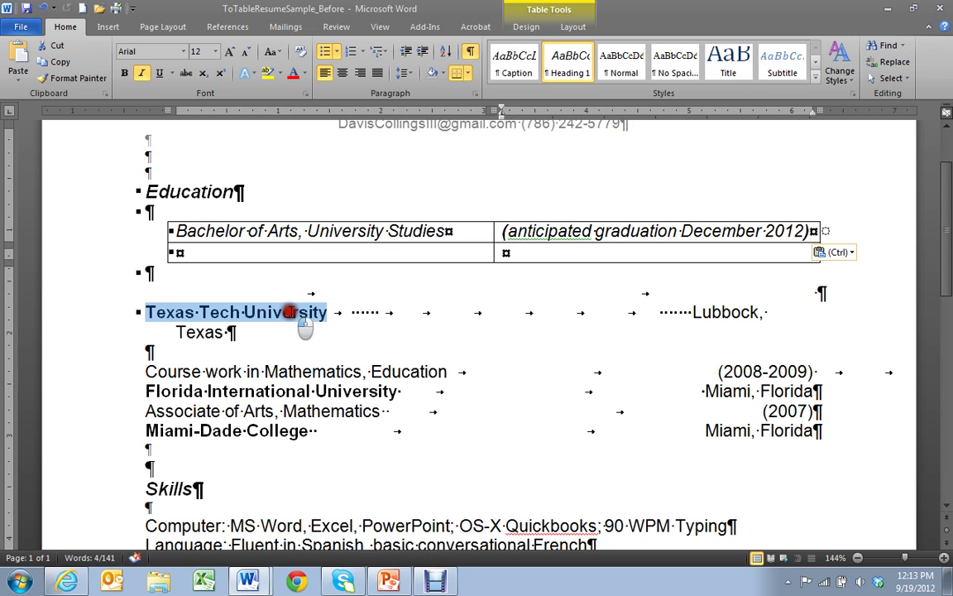
drag(211, 312, 206, 256)
drag(536, 313, 534, 254)
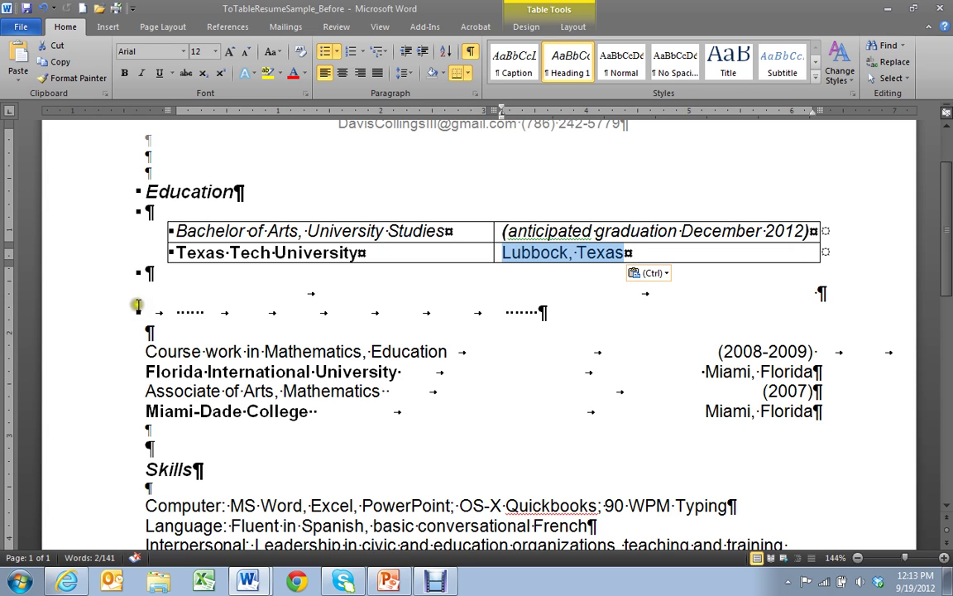
- Insert a 2x2 table above the Mathematics course work entry and line up the first table's outer edge and column divider with it
click(132, 332)
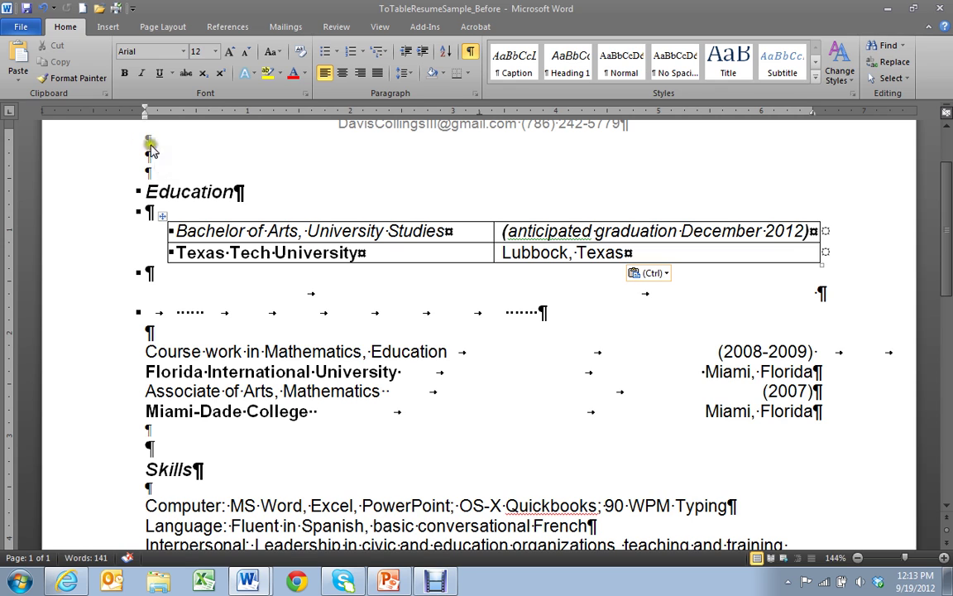
click(108, 31)
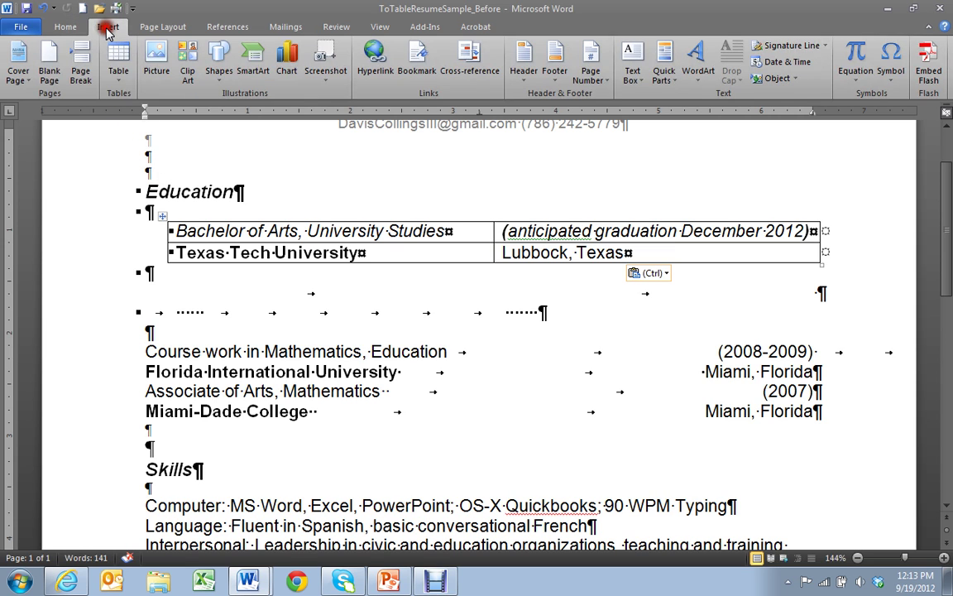
click(121, 83)
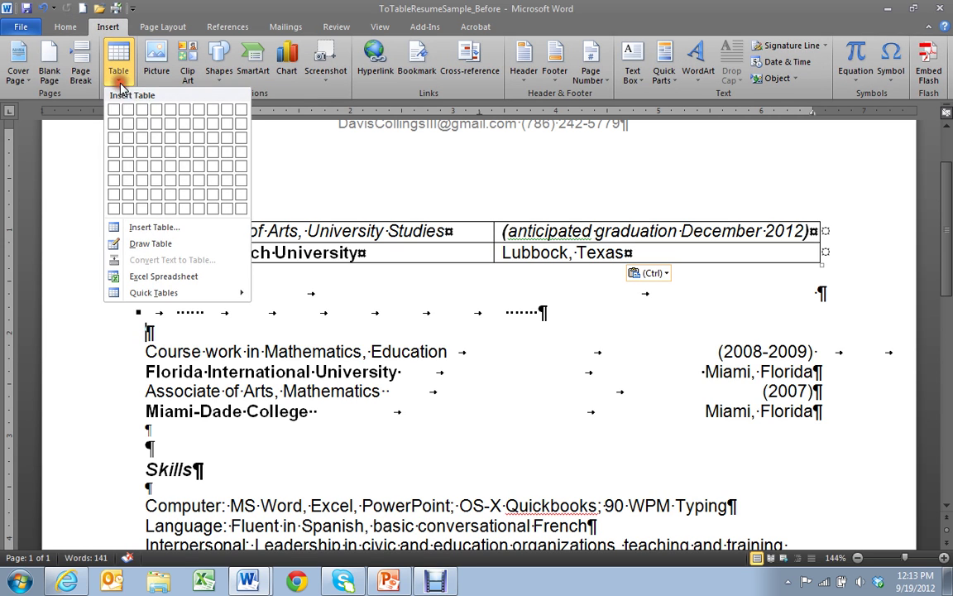
click(131, 132)
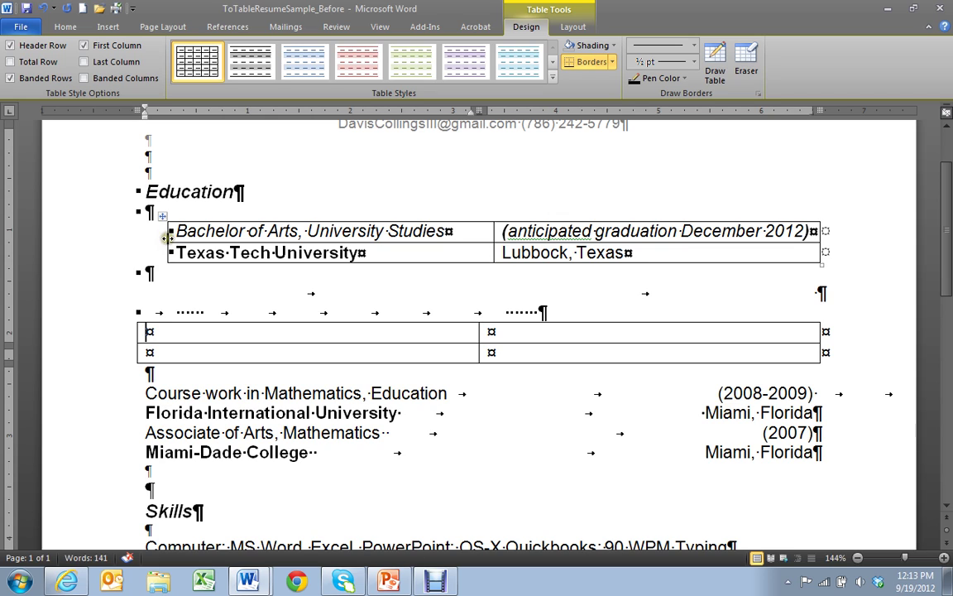
drag(166, 239, 140, 252)
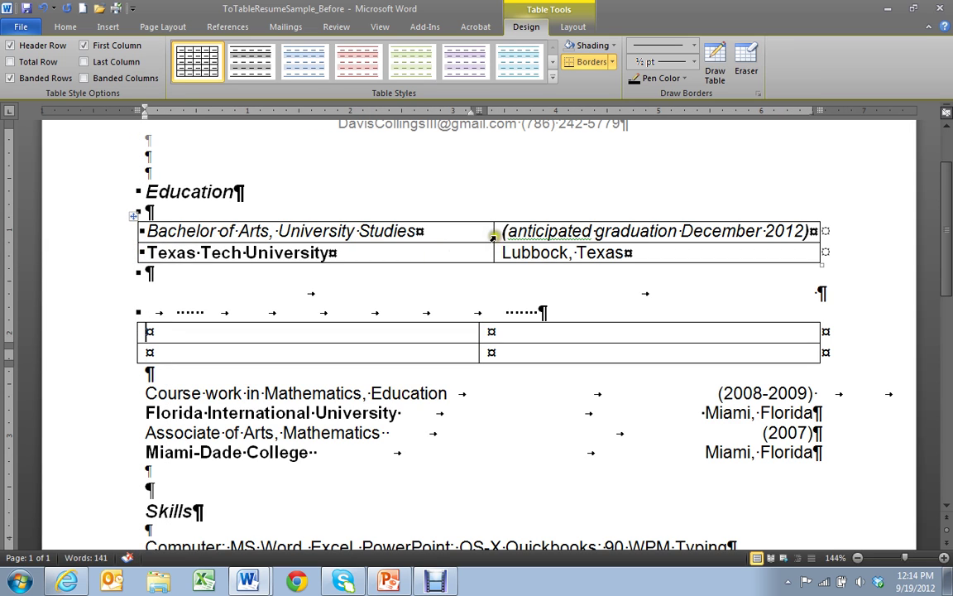
drag(492, 235, 478, 308)
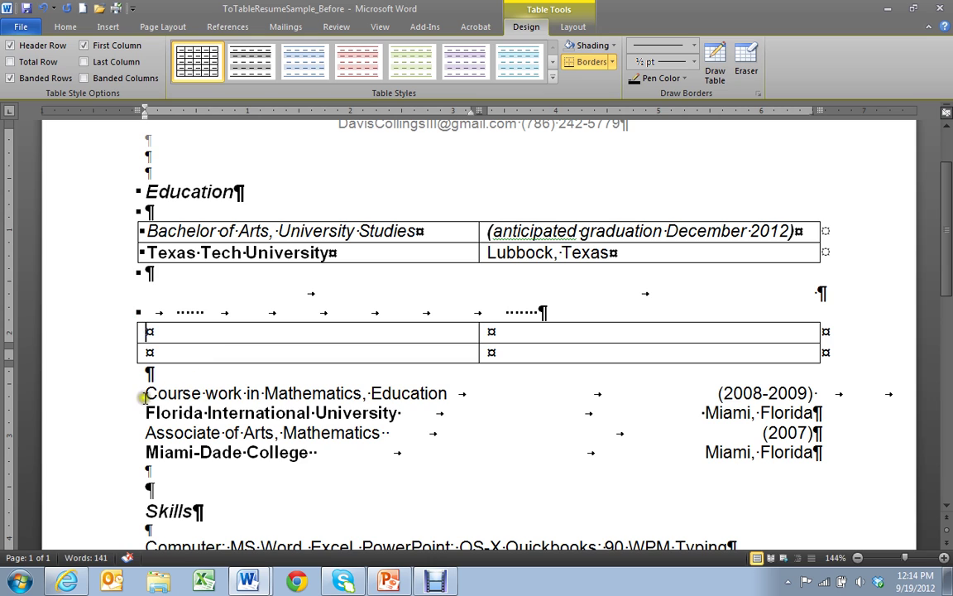
- Fill the second table with "Course work in Mathematics, Education", "(2008-2009)", "Florida International University" and "Miami, Florida" from the lines below it
drag(145, 393, 445, 393)
drag(181, 394, 146, 331)
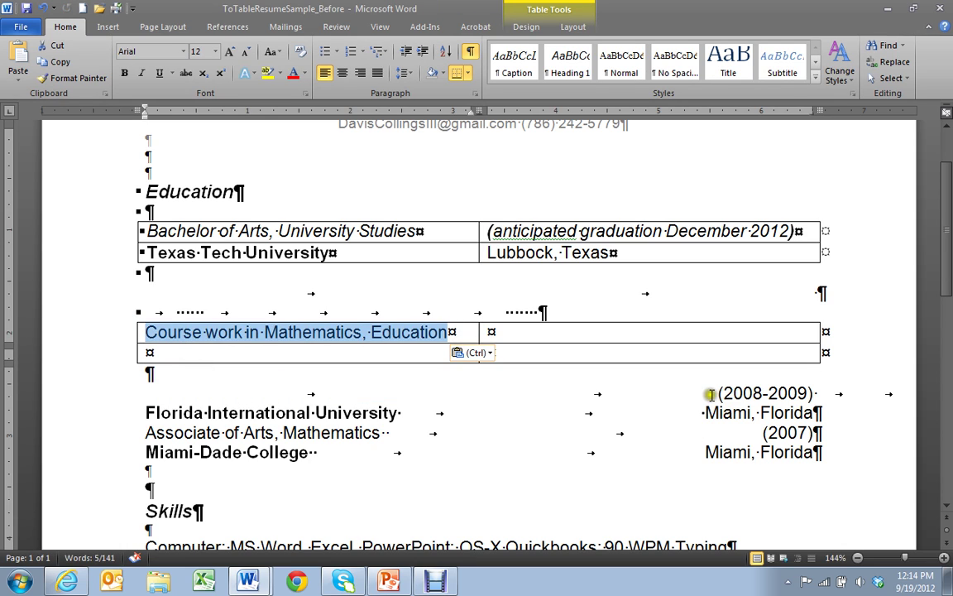
drag(710, 394, 645, 334)
drag(147, 412, 348, 419)
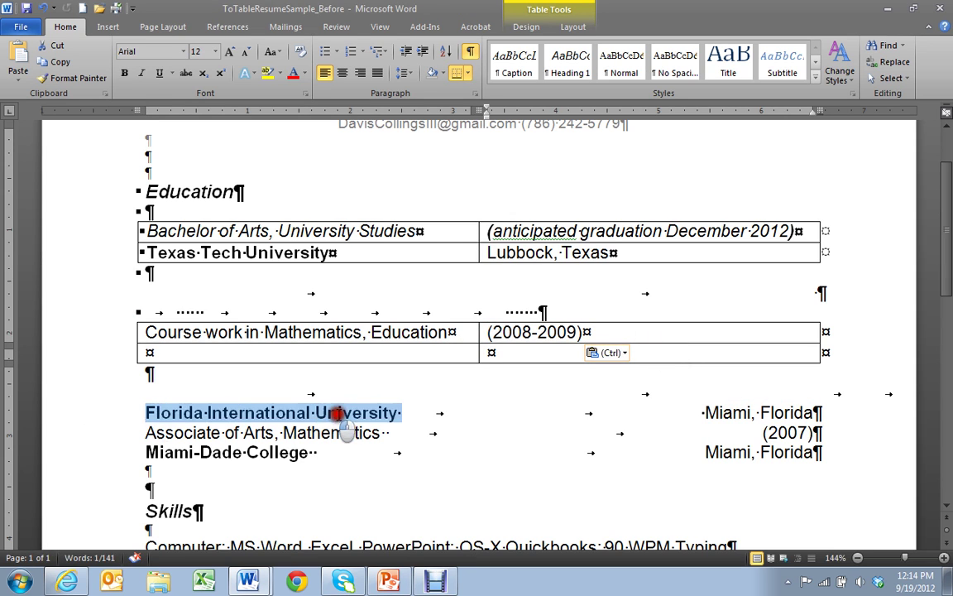
drag(160, 411, 194, 356)
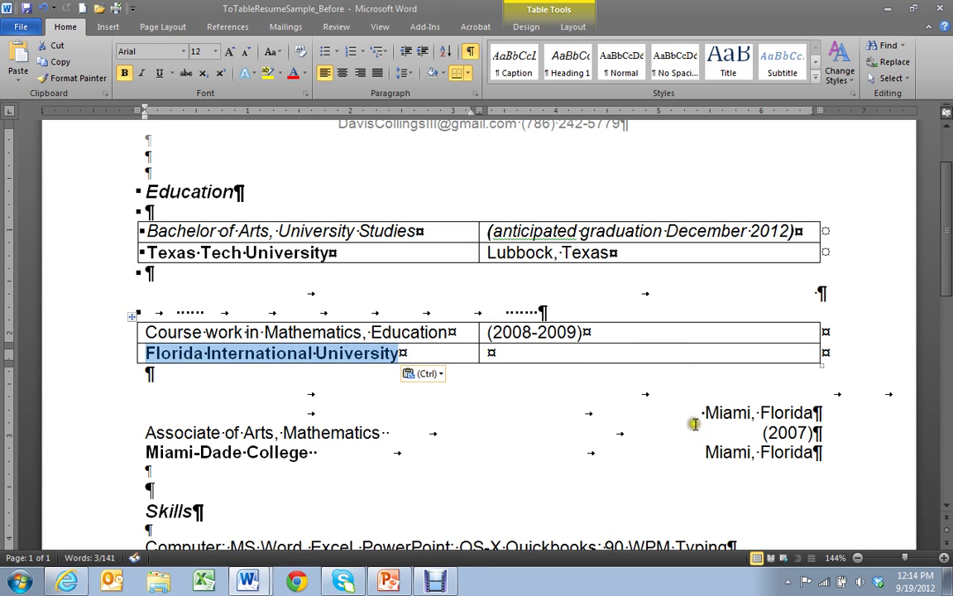
drag(703, 412, 552, 355)
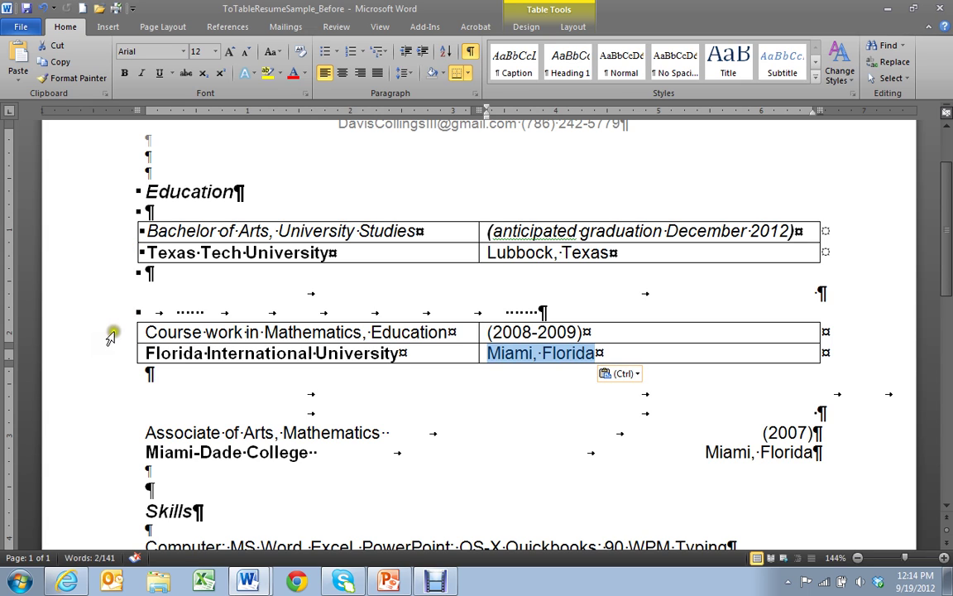
- Copy both rows of the Florida International University table
drag(111, 340, 116, 350)
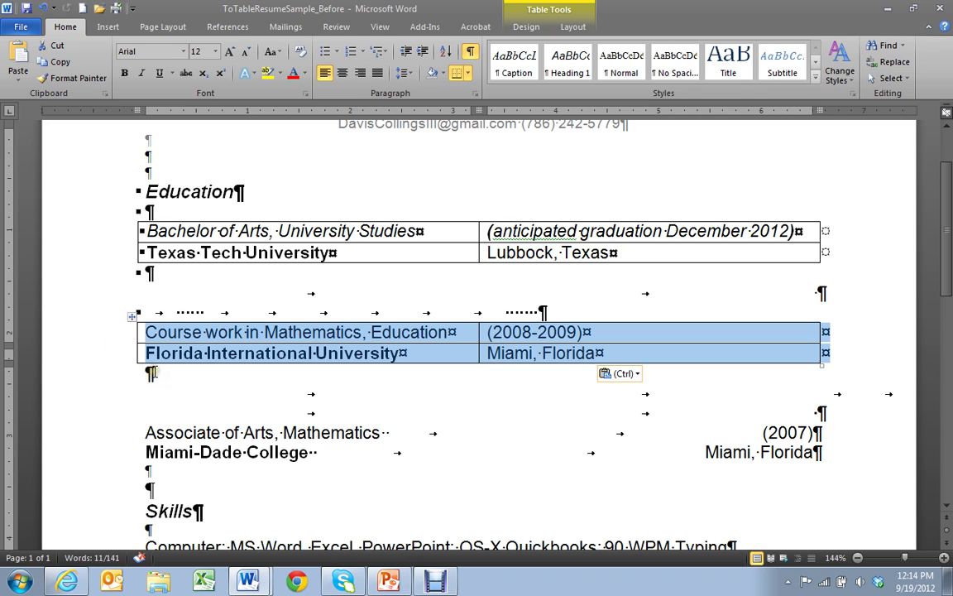
right_click(276, 308)
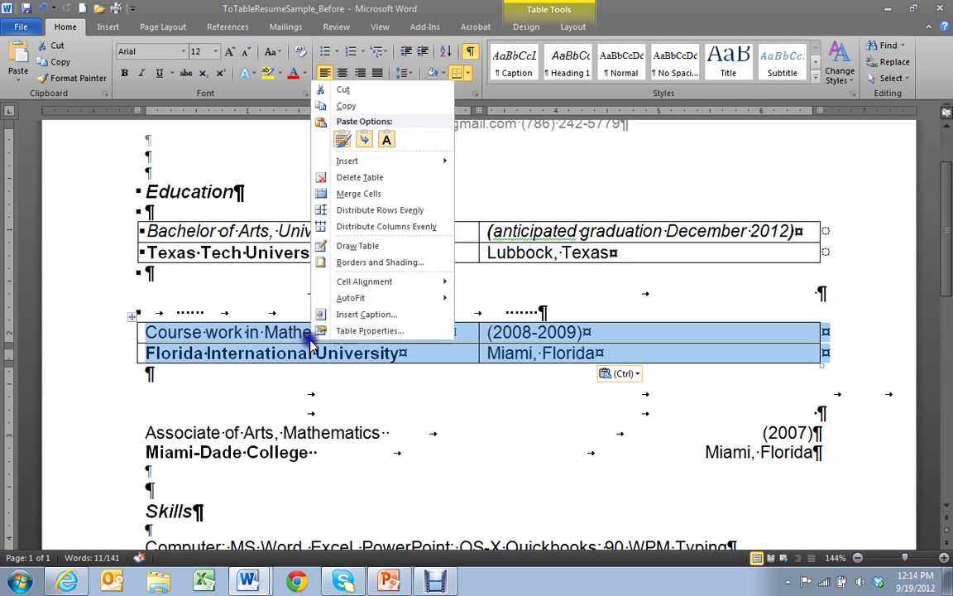
click(342, 91)
- Try pasting the copied table as text only above the Associate of Arts entry, and undo the paste
click(149, 411)
right_click(148, 411)
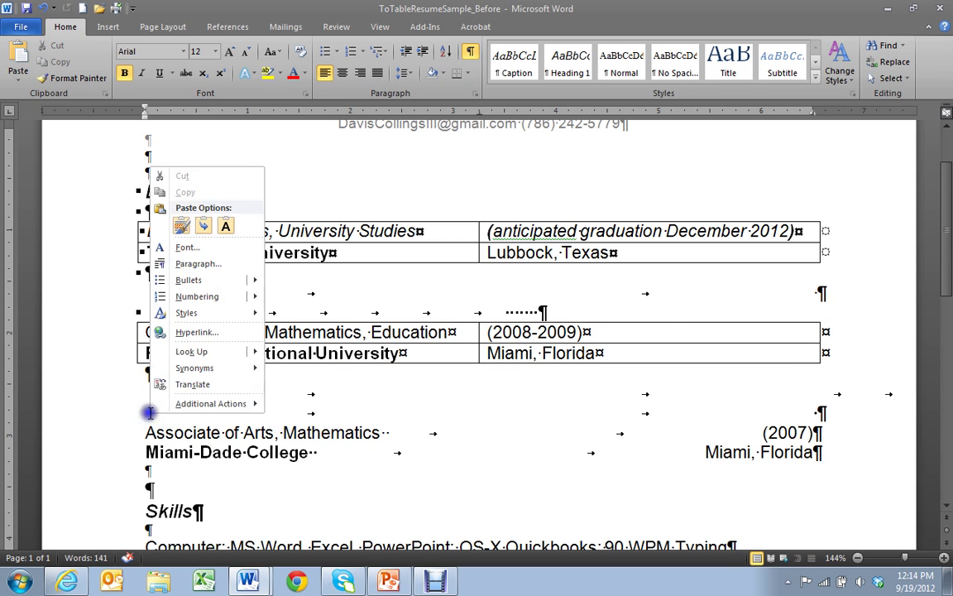
click(223, 227)
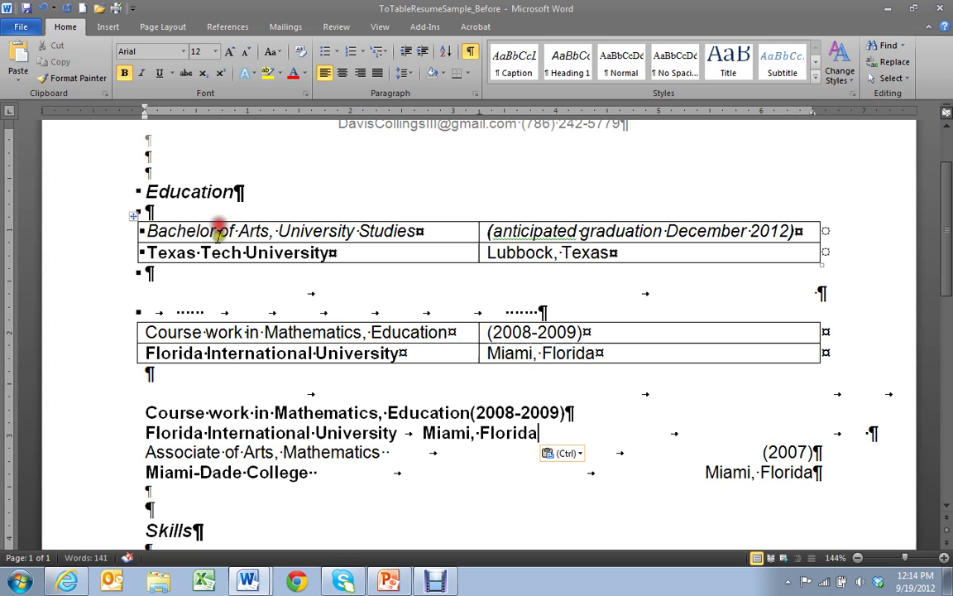
click(42, 9)
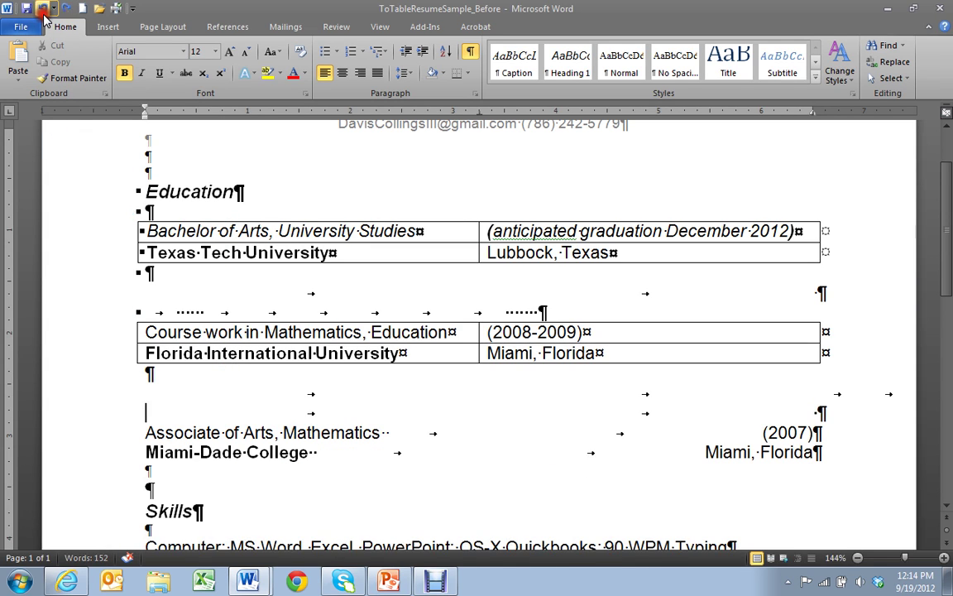
- Paste the copied table as a table above the Associate of Arts entry and clear the text from its cells
right_click(152, 414)
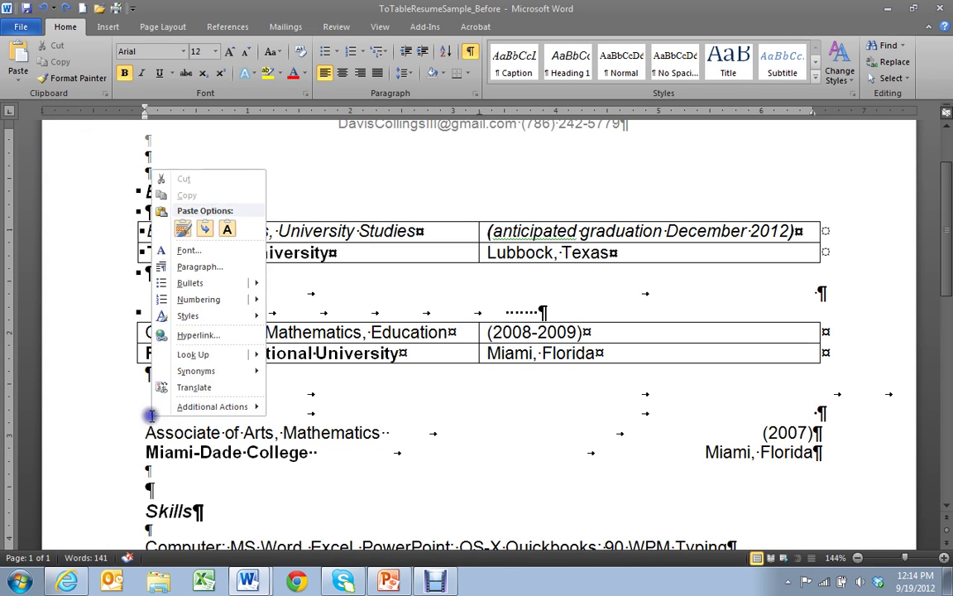
click(183, 232)
drag(147, 413, 486, 424)
key(Delete)
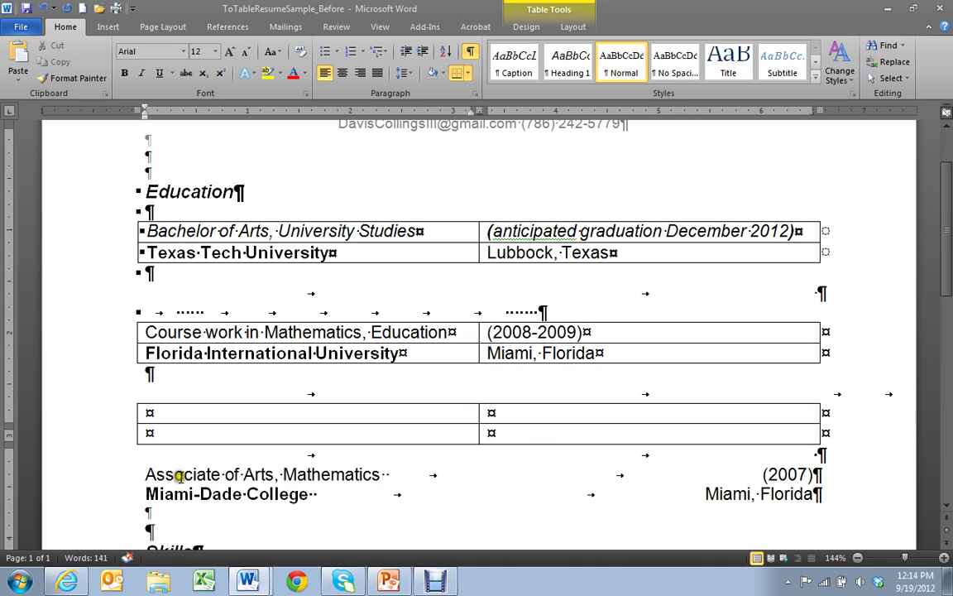
- Move "Associate of Arts, Mathematics" and "(2007)" into the empty table's first row and "Miami-Dade College" into its second row
mouse_move(147, 474)
mouse_down()
mouse_move(329, 474)
mouse_move(369, 496)
mouse_move(369, 474)
mouse_move(379, 474)
mouse_move(183, 474)
mouse_move(195, 480)
mouse_move(191, 410)
mouse_up()
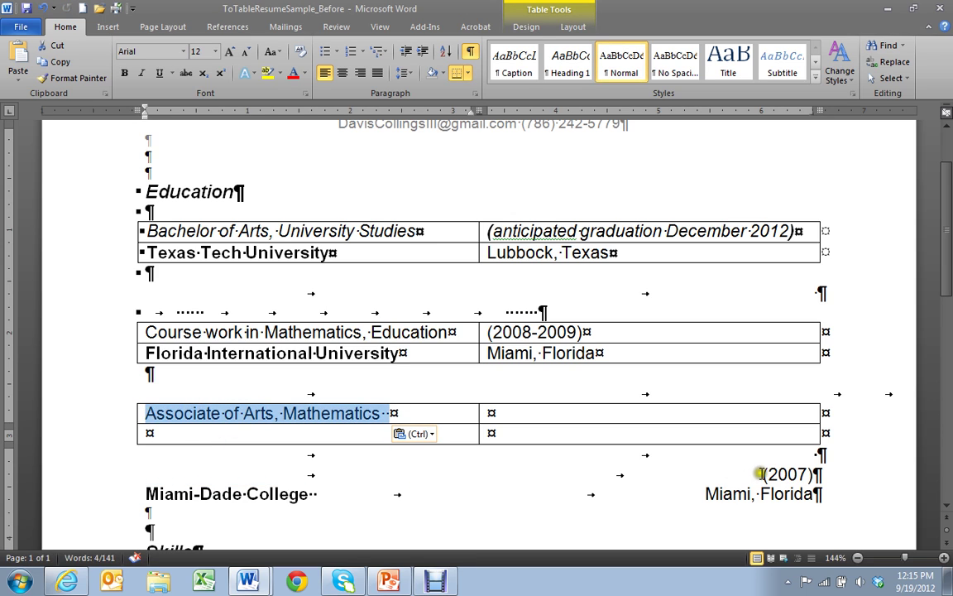
drag(760, 473, 630, 417)
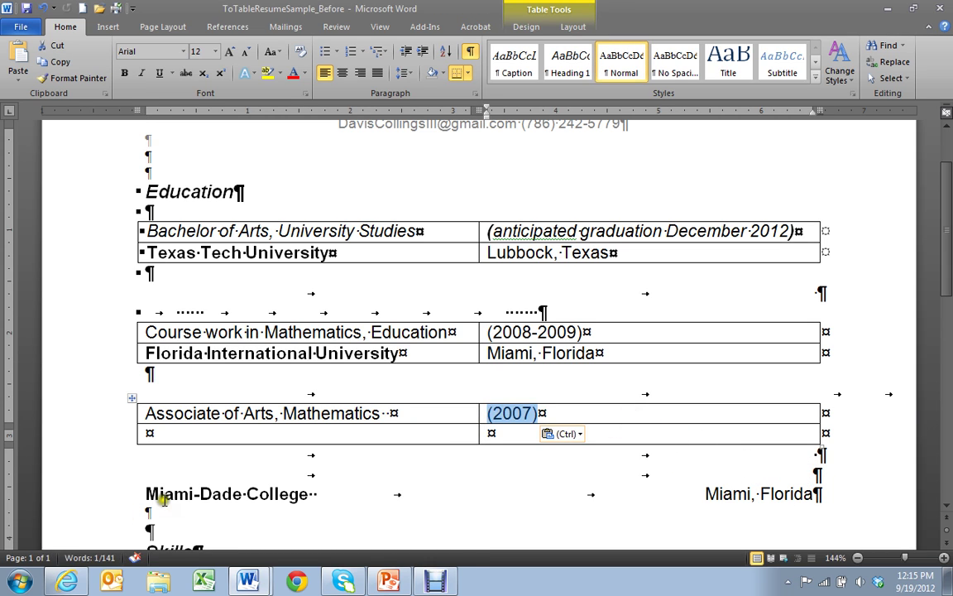
drag(148, 494, 272, 506)
drag(220, 491, 207, 437)
- Delete the trailing spaces after "Mathematics" and "Miami-Dade College" in the third table, and move "Miami, Florida" into its last empty cell
click(391, 413)
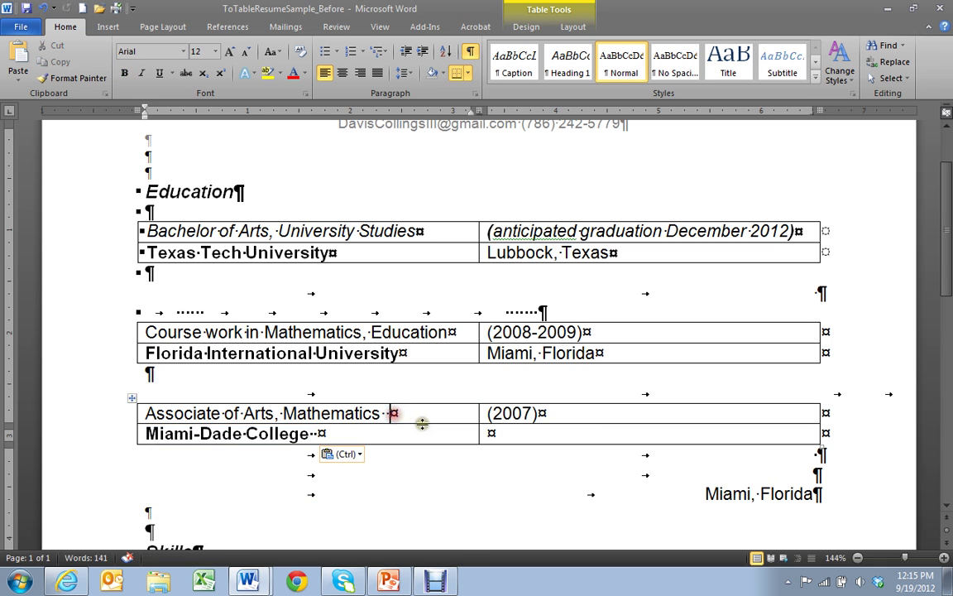
key(Delete)
key(Delete)
click(318, 433)
key(Delete)
key(Delete)
drag(708, 494, 542, 436)
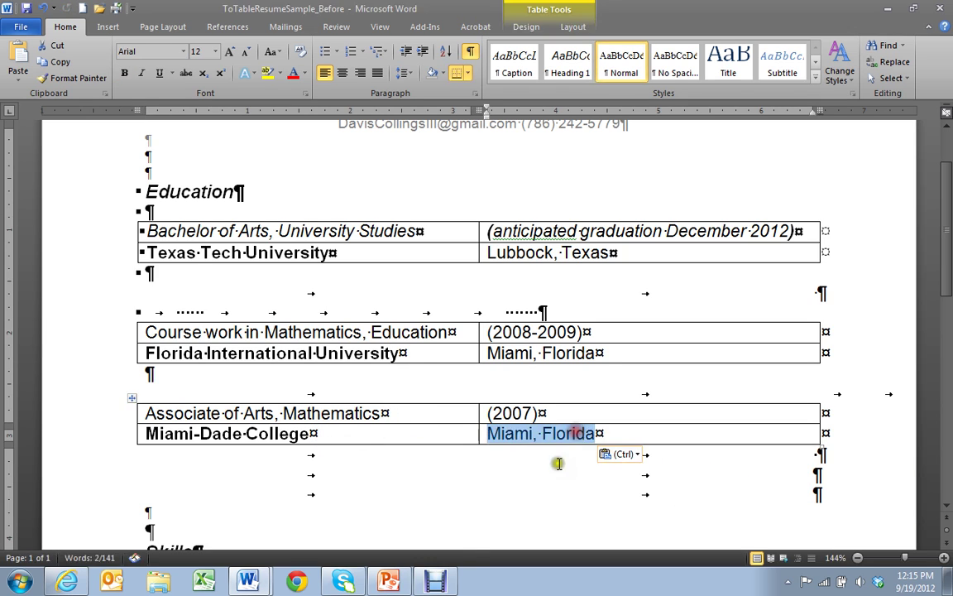
- Delete the two leftover tab lines below the first table and every leftover line between the second and third tables
click(111, 279)
drag(111, 278, 114, 300)
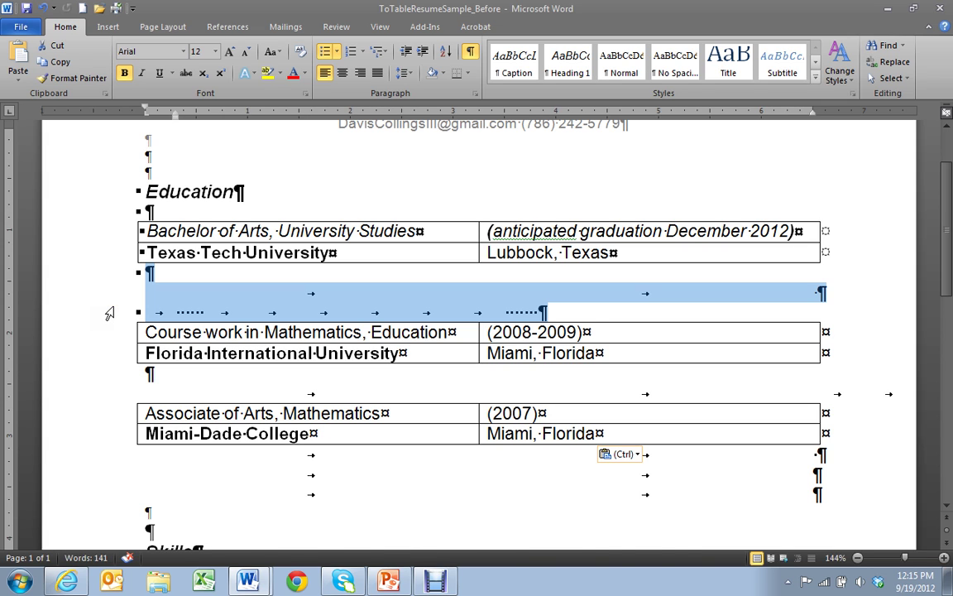
key(Delete)
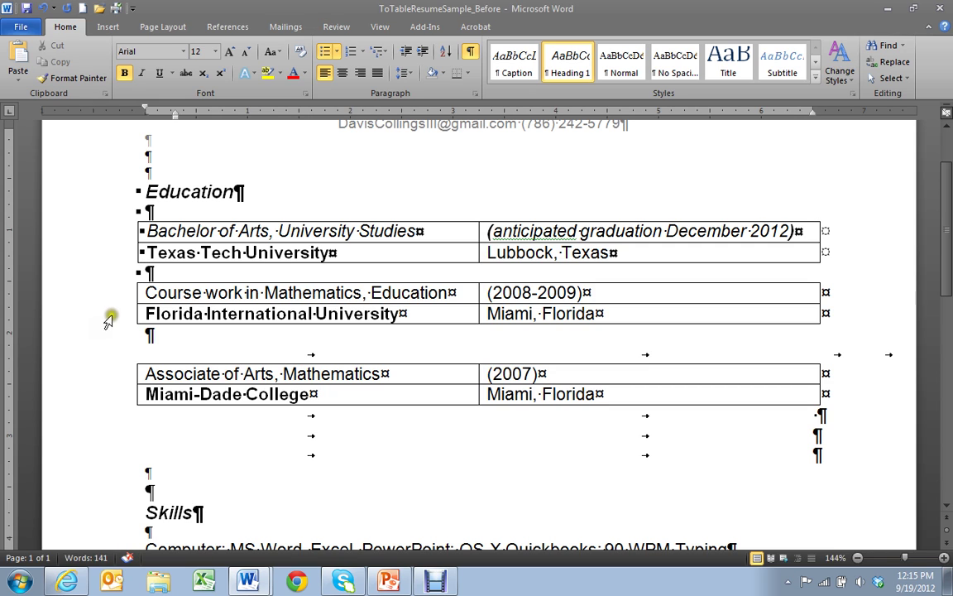
click(101, 340)
key(Delete)
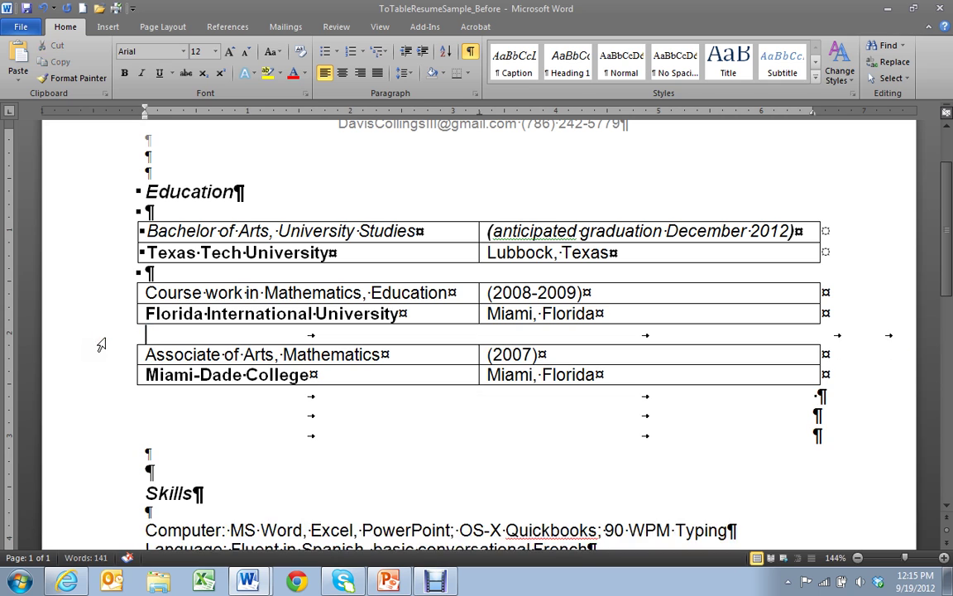
key(Delete)
key(Delete)
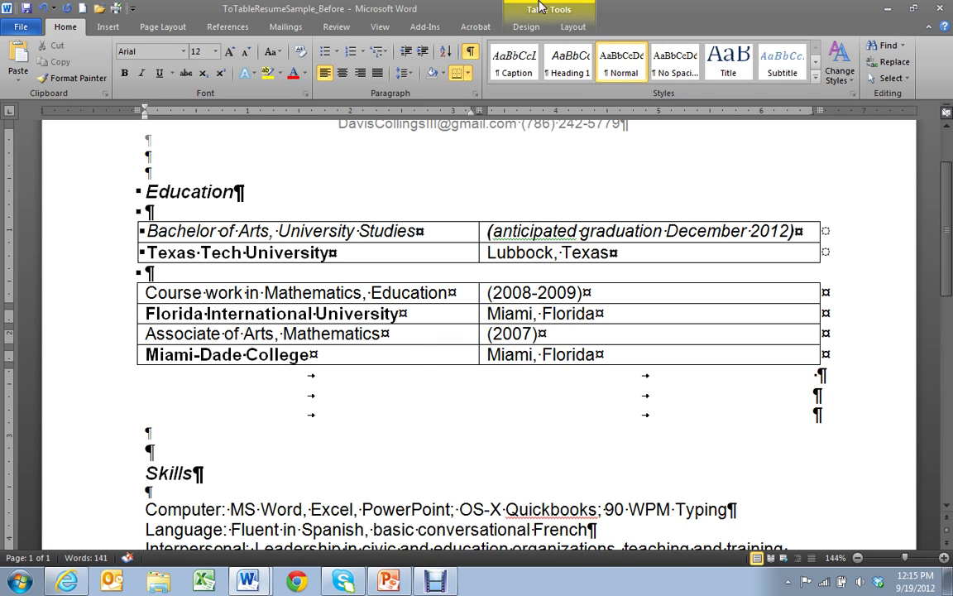
- Undo the deletion of the blank line between the second and third tables, and delete the leftover tab lines and extra blank line below the third table
click(41, 9)
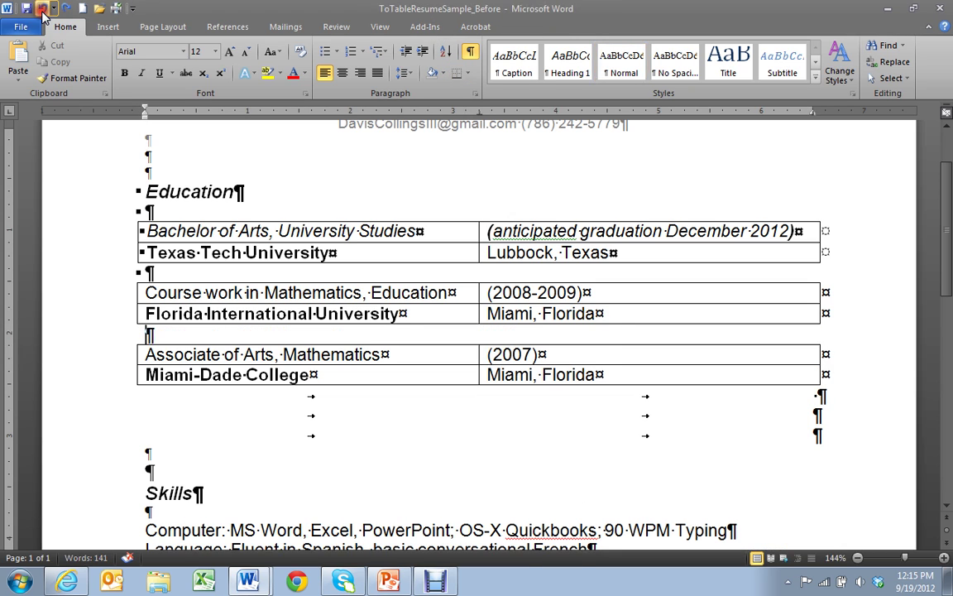
click(108, 399)
drag(108, 399, 140, 440)
key(Delete)
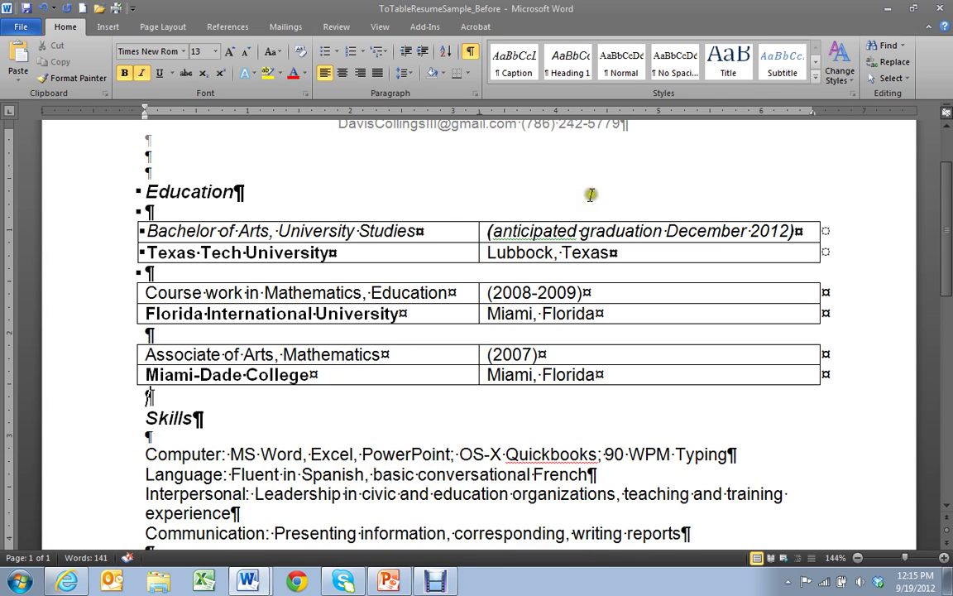
- Match the blank line below the Miami-Dade College table to the formatting of the other blank lines with Format Painter
click(110, 222)
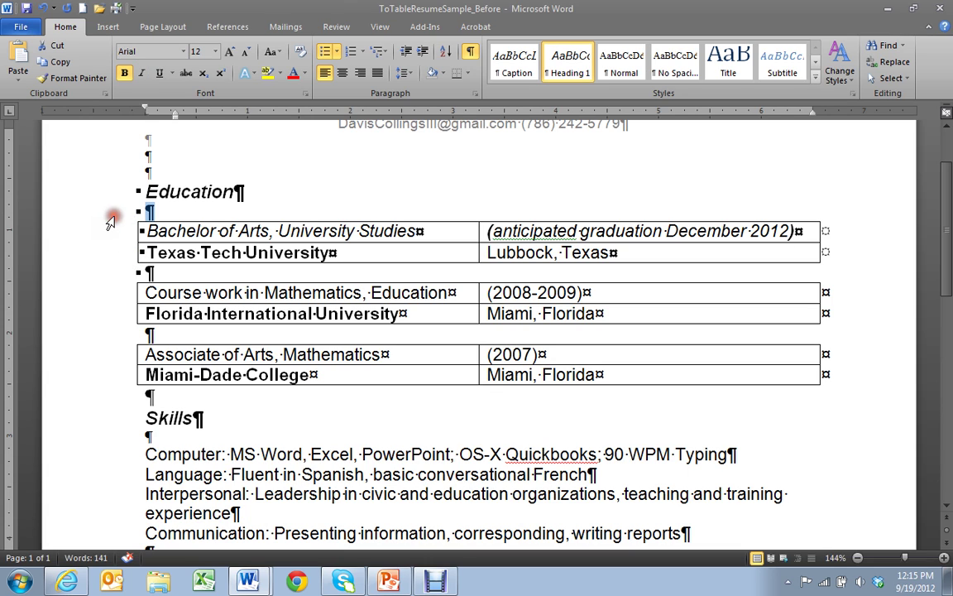
click(110, 195)
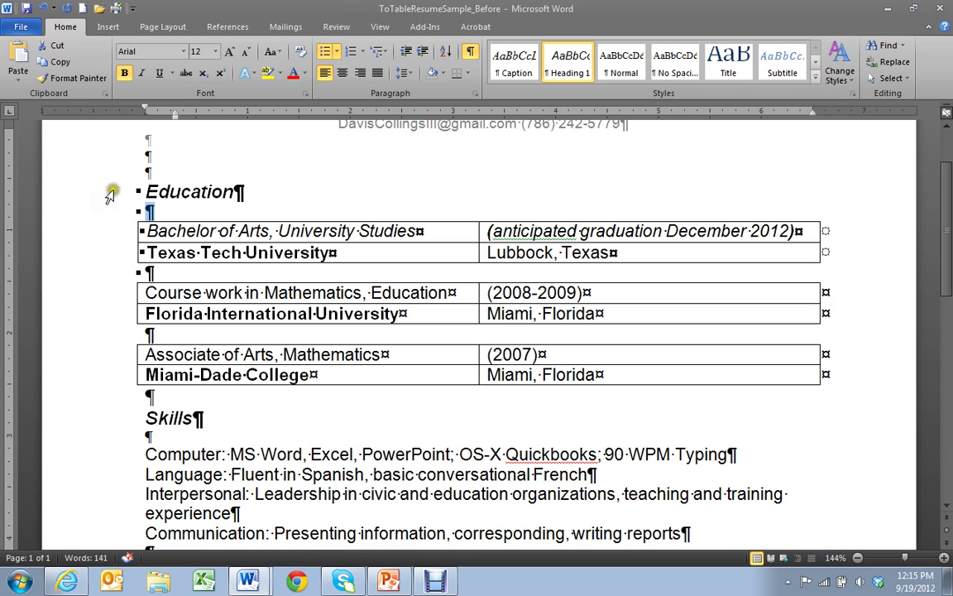
click(107, 273)
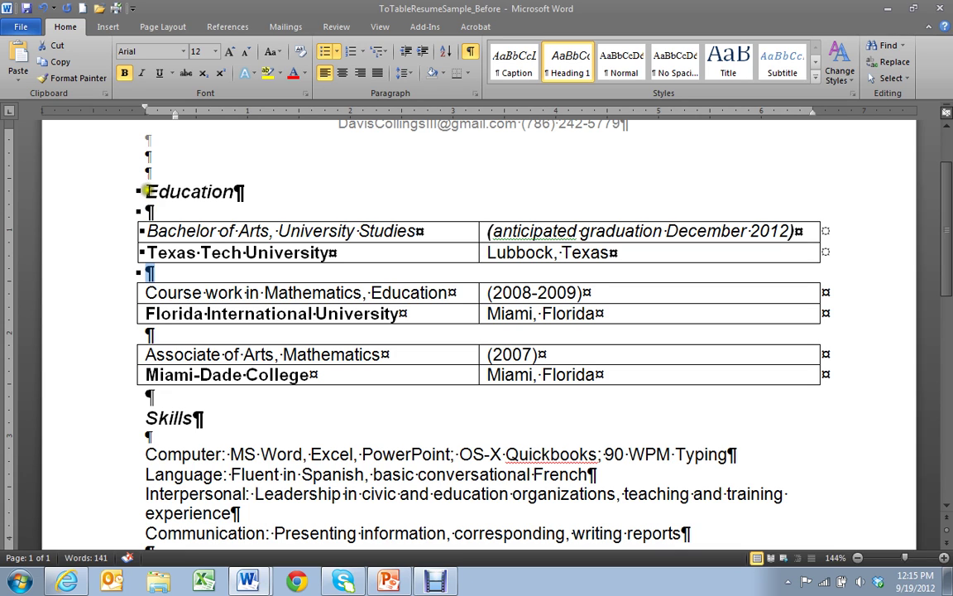
click(108, 334)
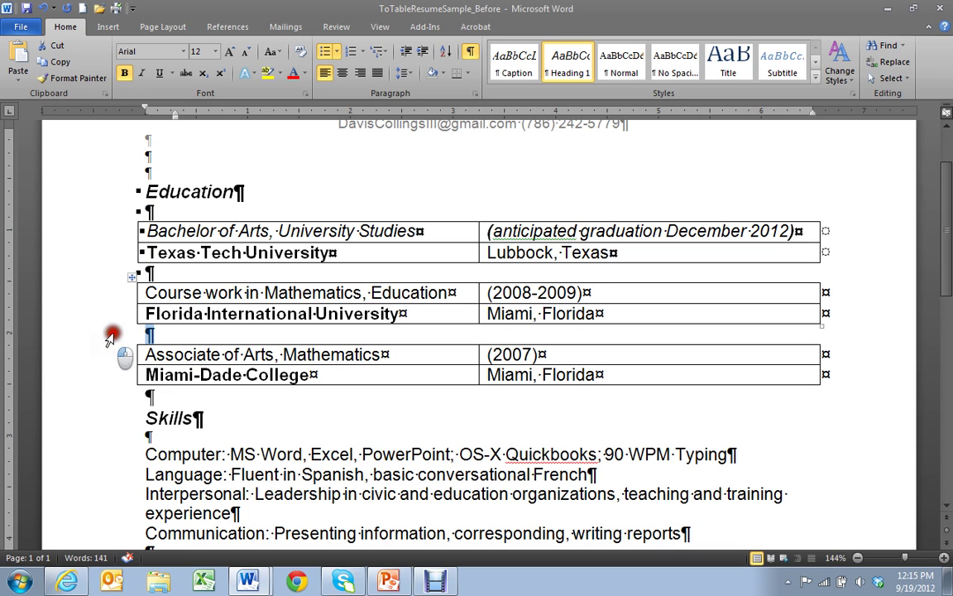
click(100, 401)
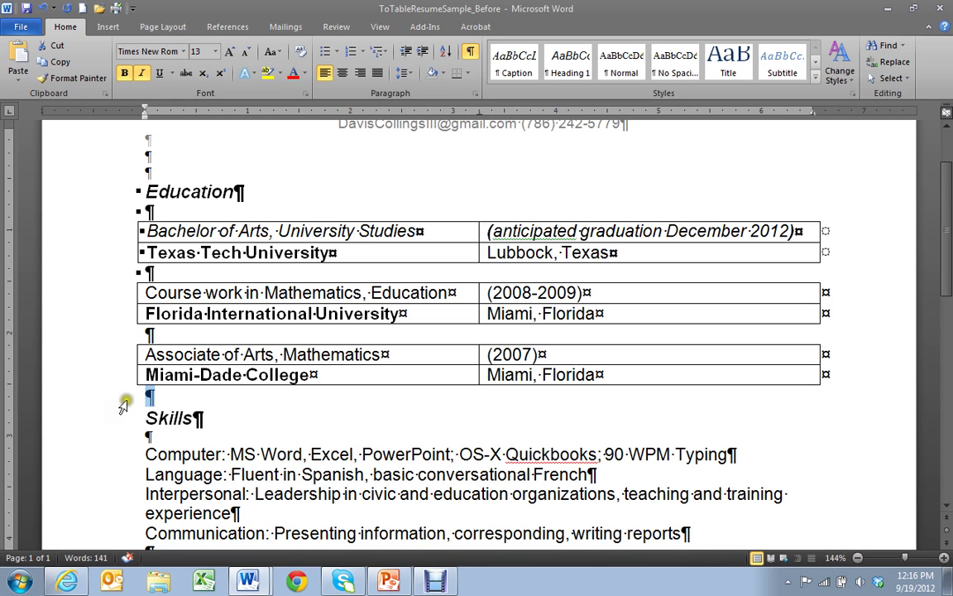
click(86, 79)
click(111, 405)
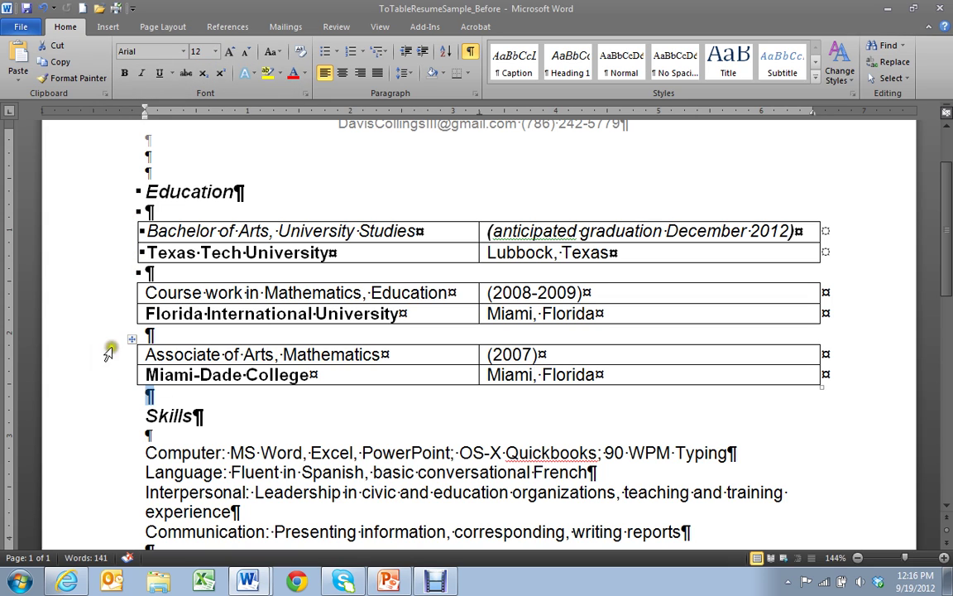
- Remove all bold and italic formatting from the text of the three Education tables
click(164, 253)
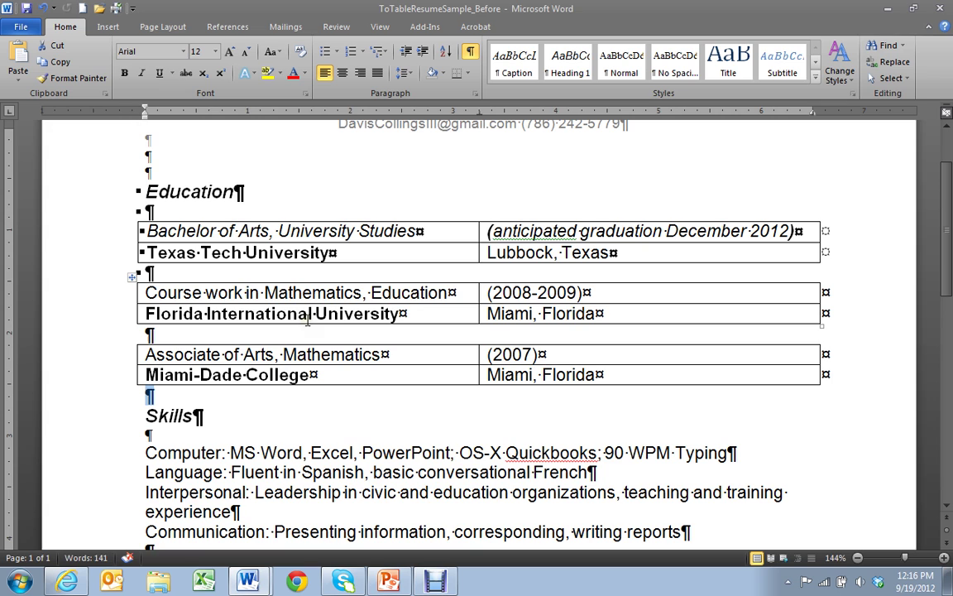
drag(121, 239, 132, 393)
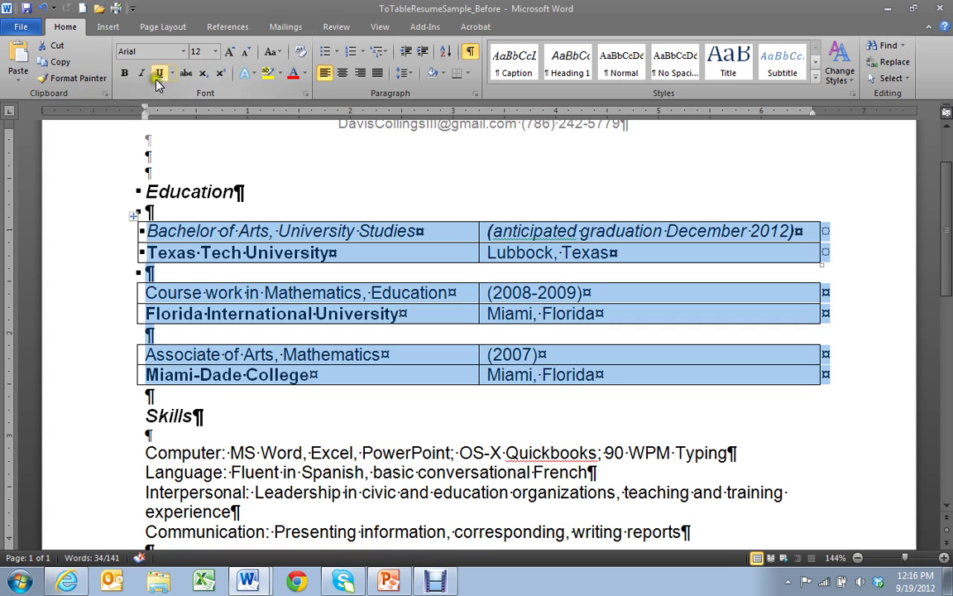
click(124, 75)
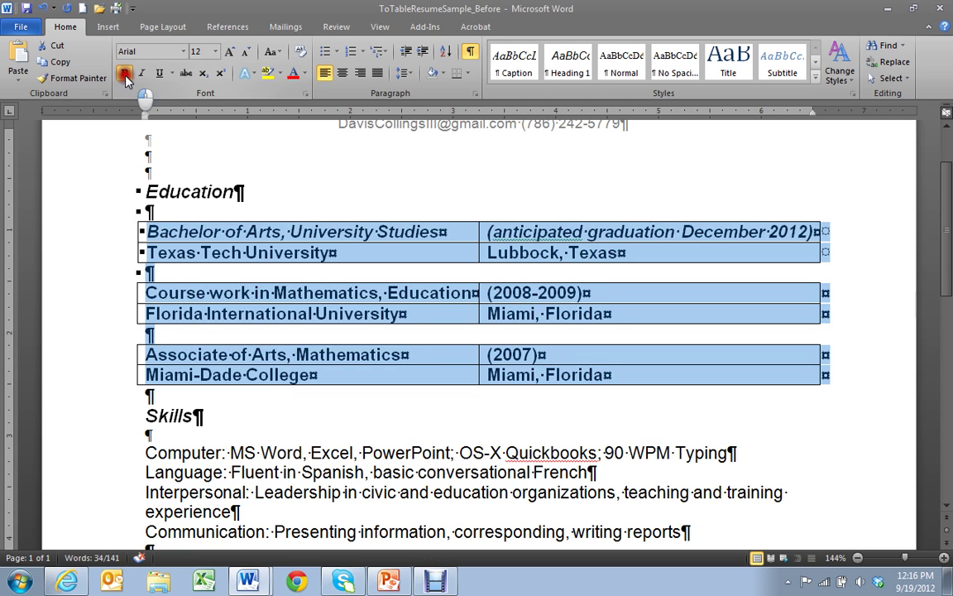
click(124, 75)
click(141, 74)
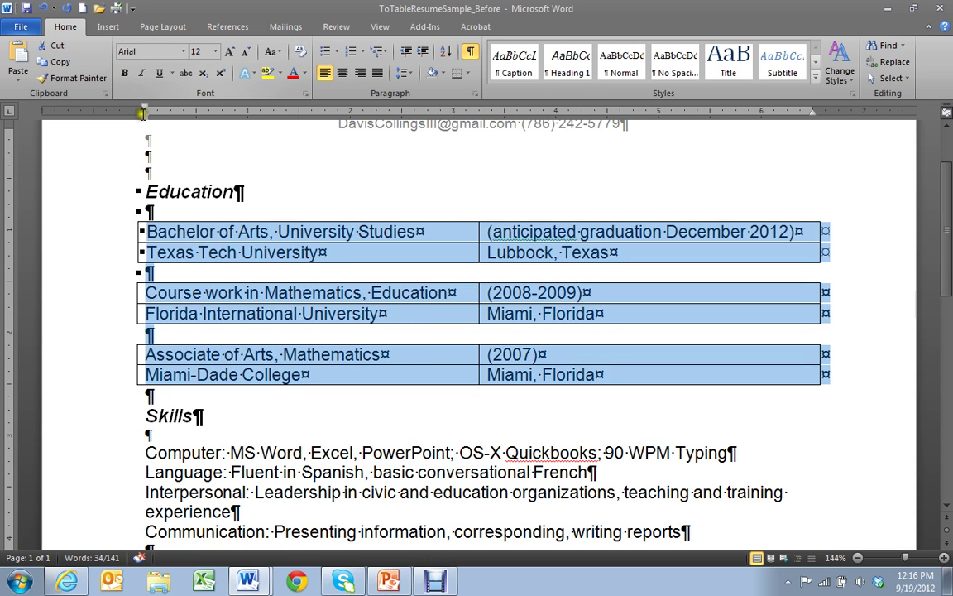
- Make "Bachelor of Arts, University Studies", "Course work in Mathematics, Education" and "Associate of Arts, Mathematics" bold
click(191, 231)
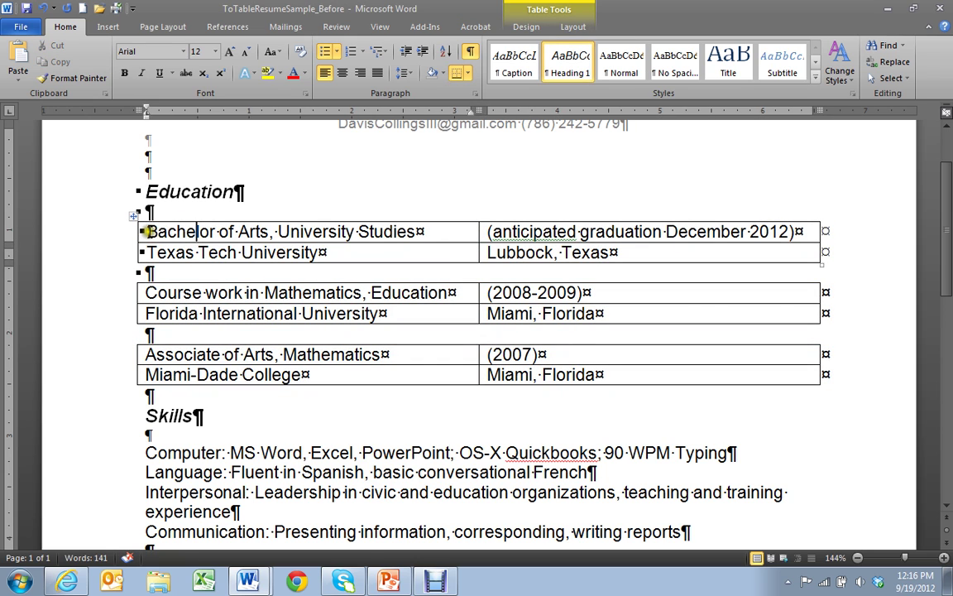
drag(146, 231, 369, 233)
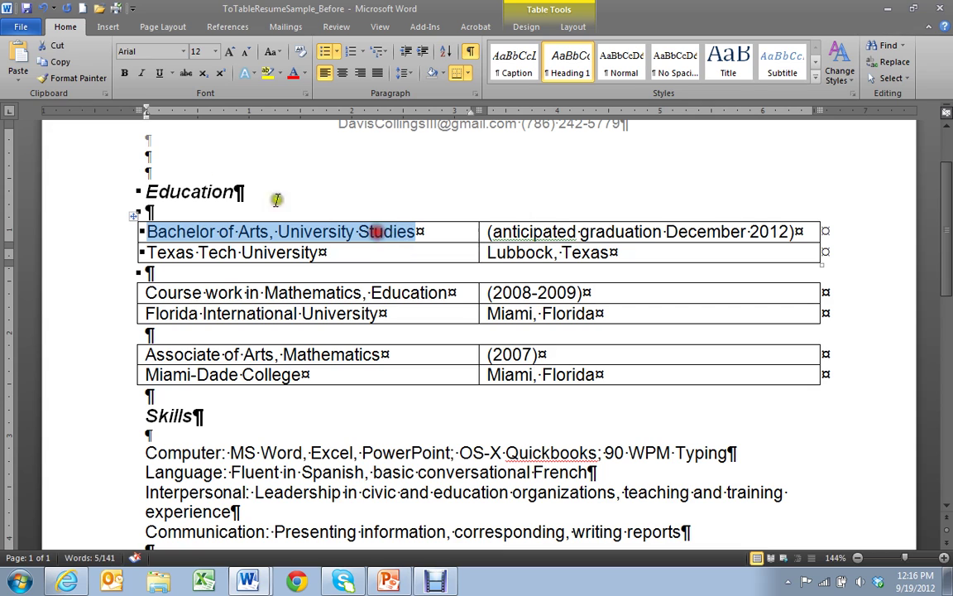
click(125, 73)
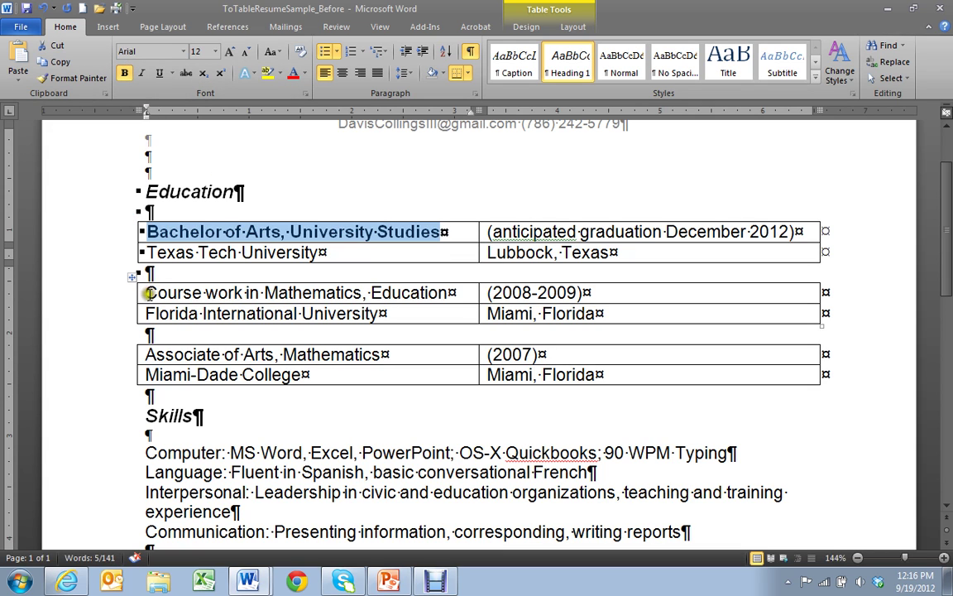
drag(147, 293, 451, 291)
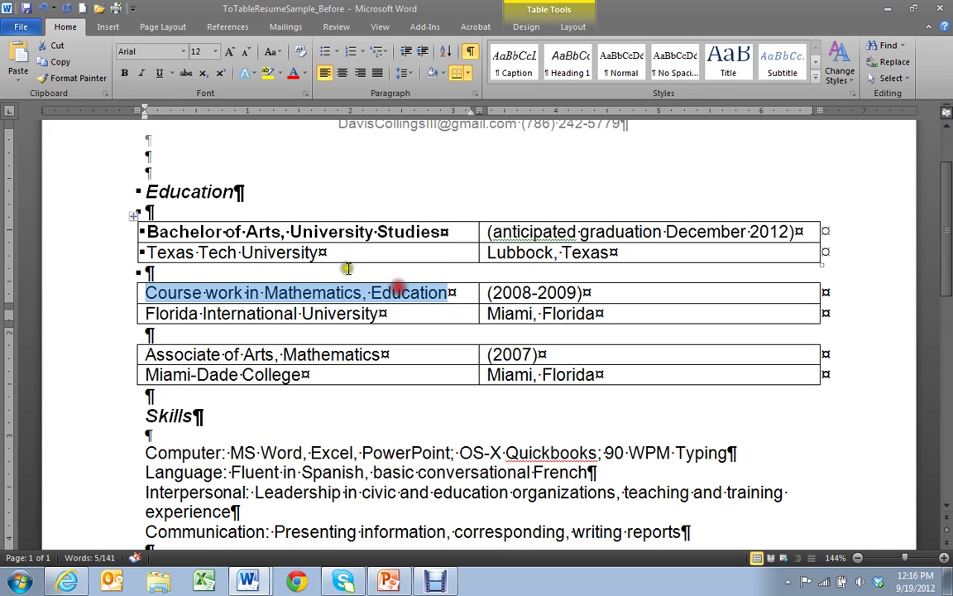
click(124, 72)
drag(143, 354, 207, 356)
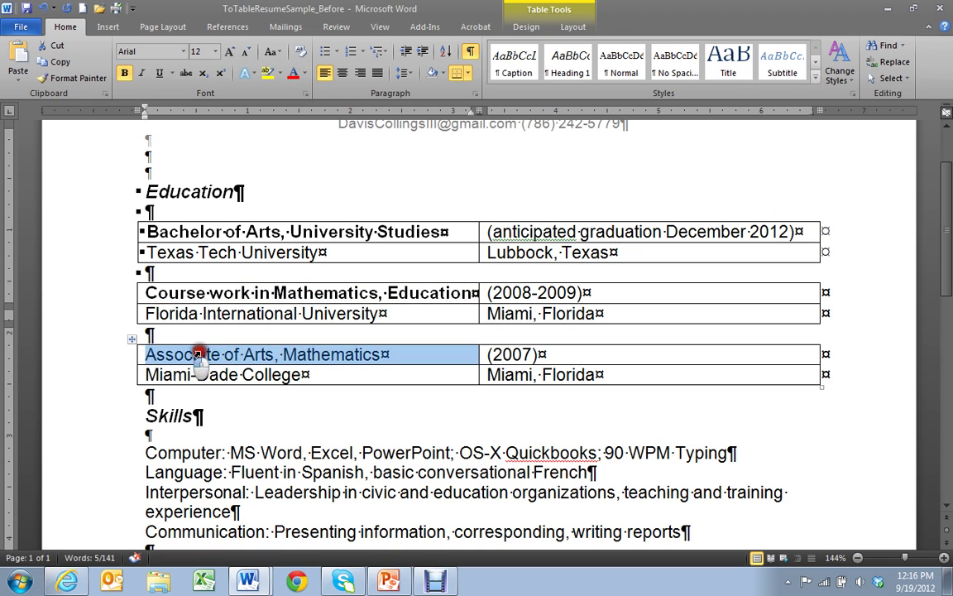
click(124, 73)
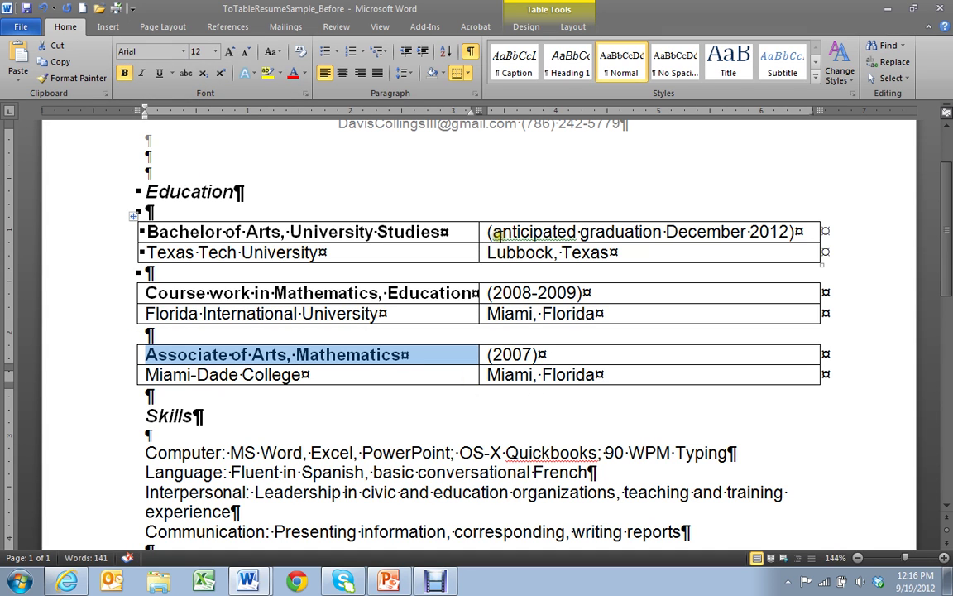
- Right-align the dates and locations in the second column of all three Education tables
drag(496, 235, 517, 317)
click(523, 356)
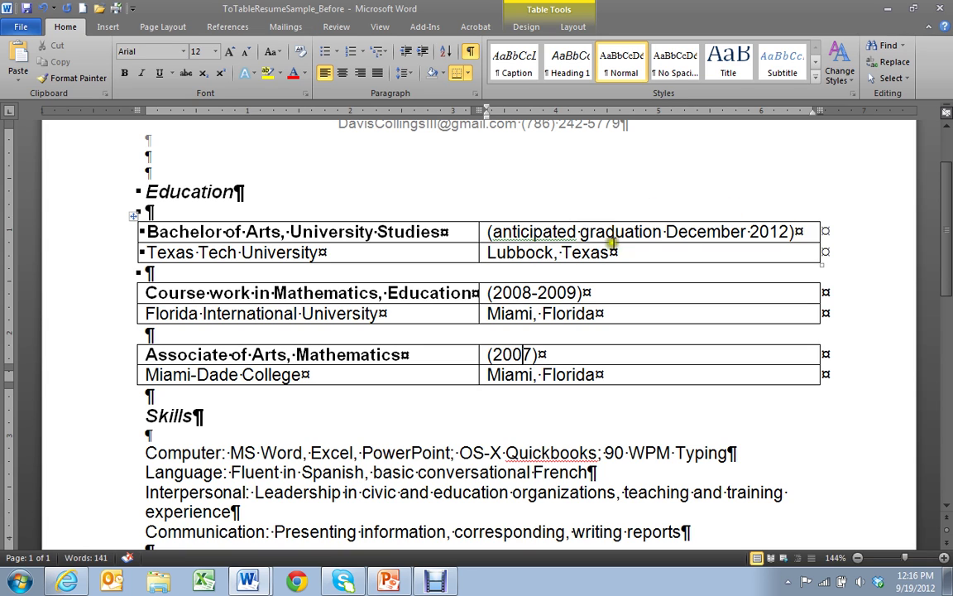
drag(523, 231, 556, 246)
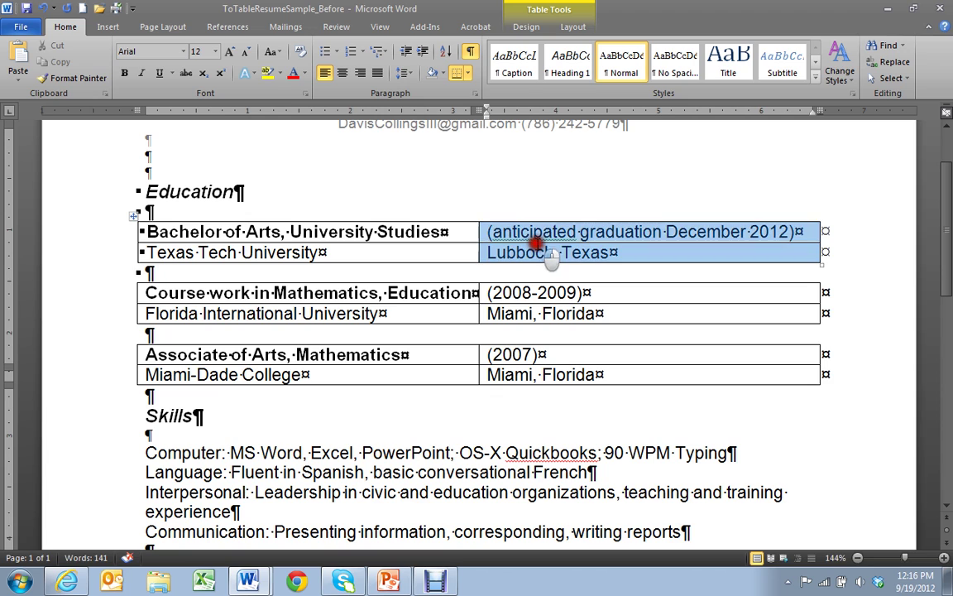
click(361, 73)
drag(546, 295, 536, 312)
click(360, 73)
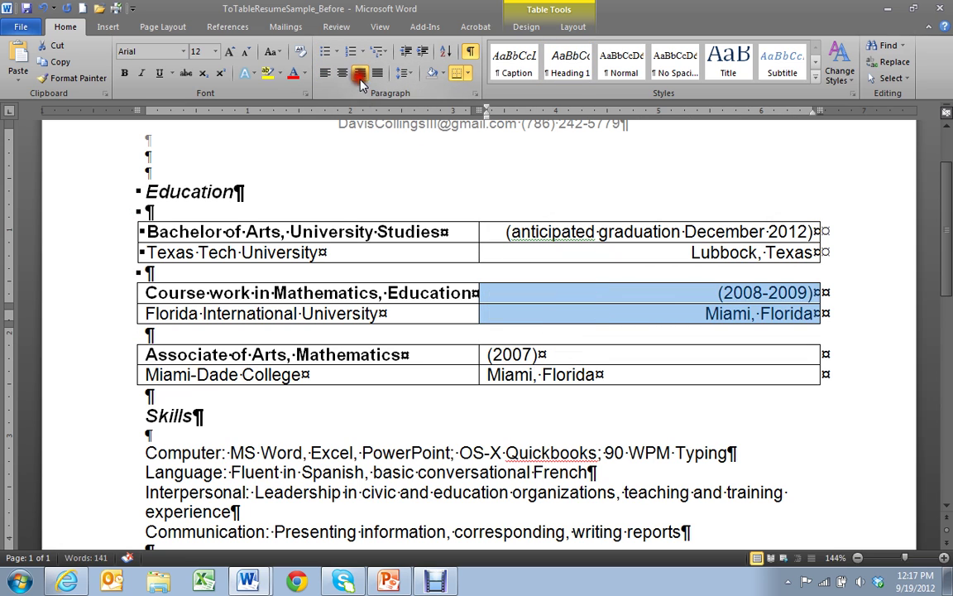
click(508, 352)
drag(508, 352, 496, 371)
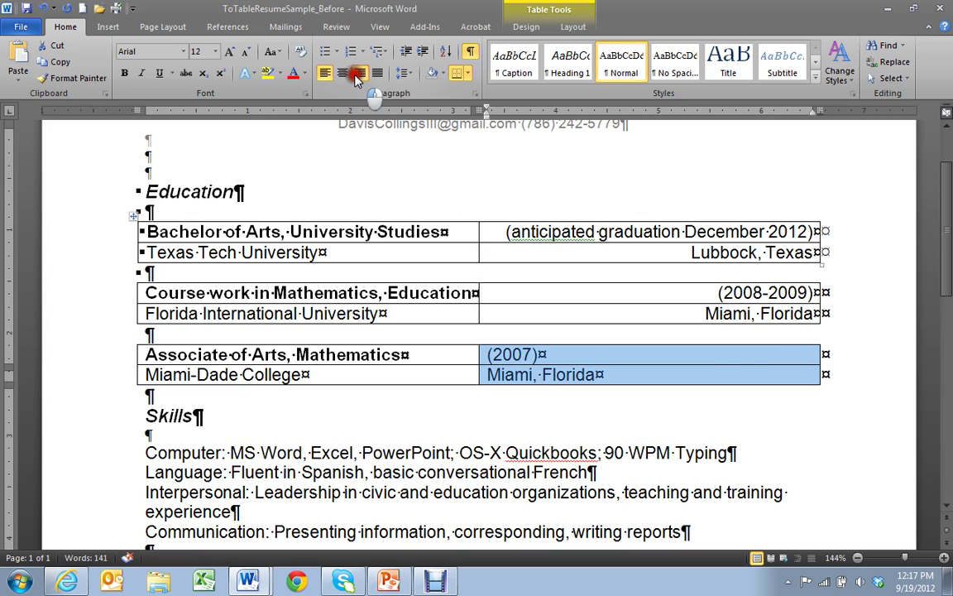
click(360, 72)
- Remove all borders from the three Education tables with the No Border option
click(190, 232)
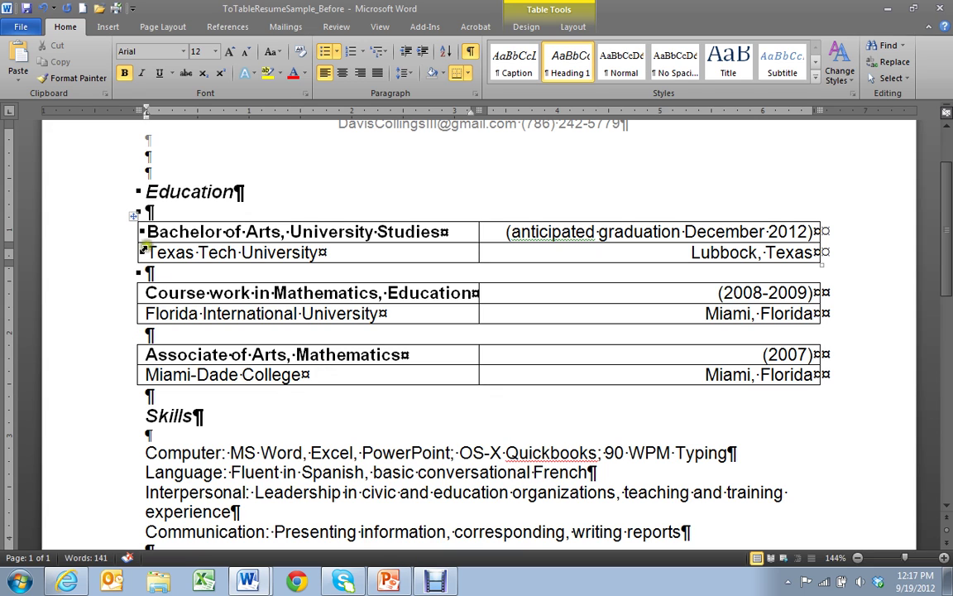
drag(106, 239, 116, 250)
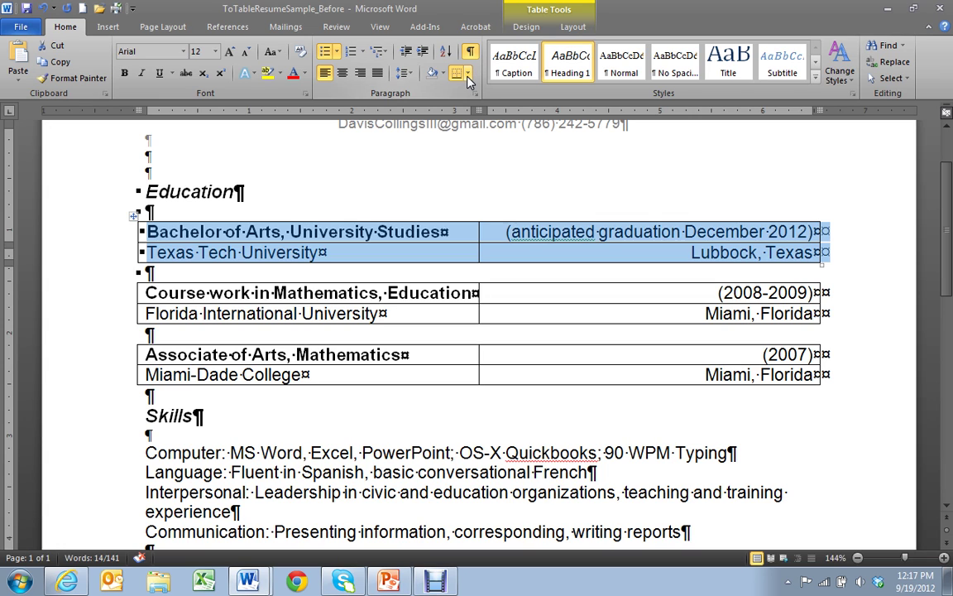
click(533, 31)
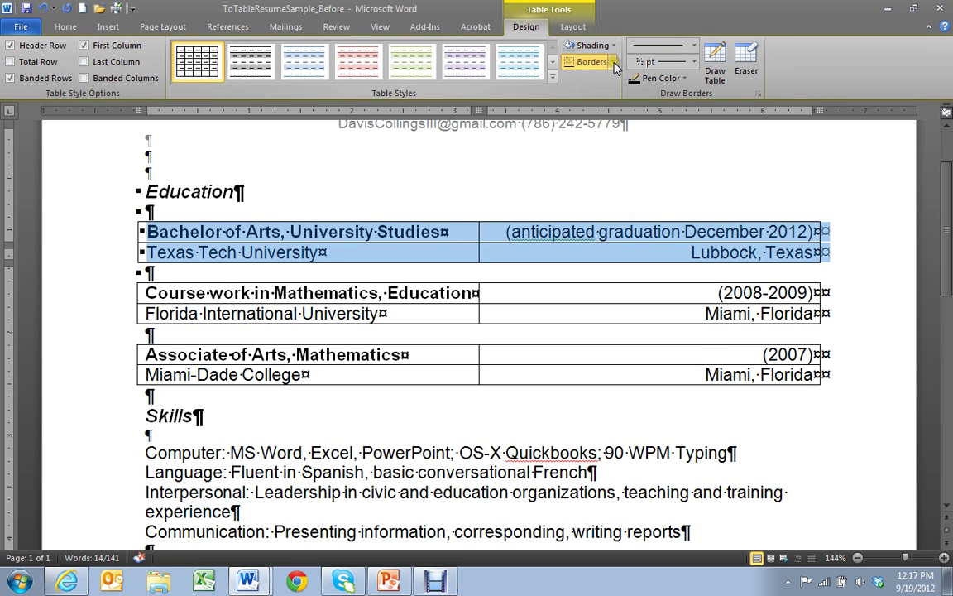
click(612, 63)
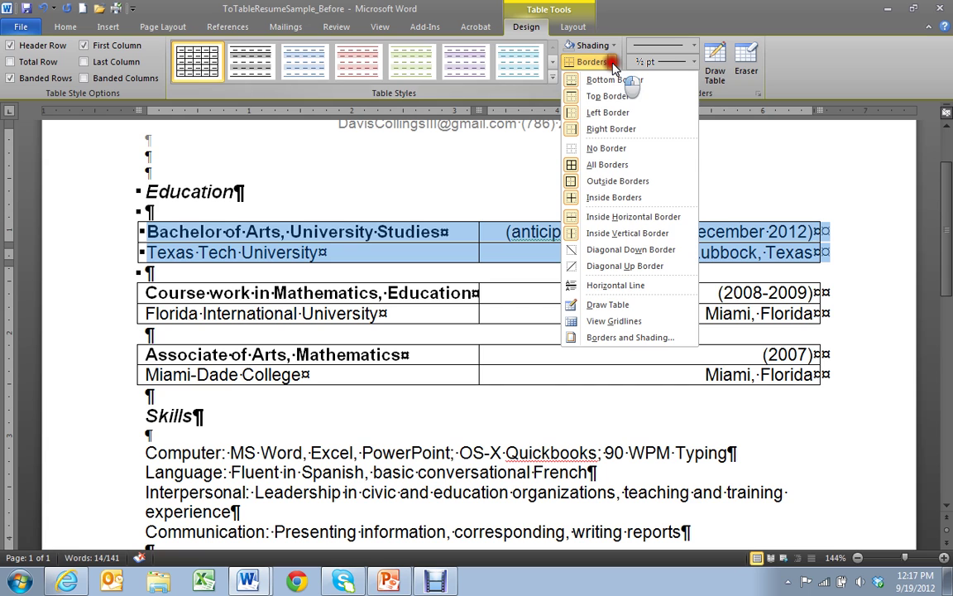
click(610, 149)
drag(206, 290, 506, 304)
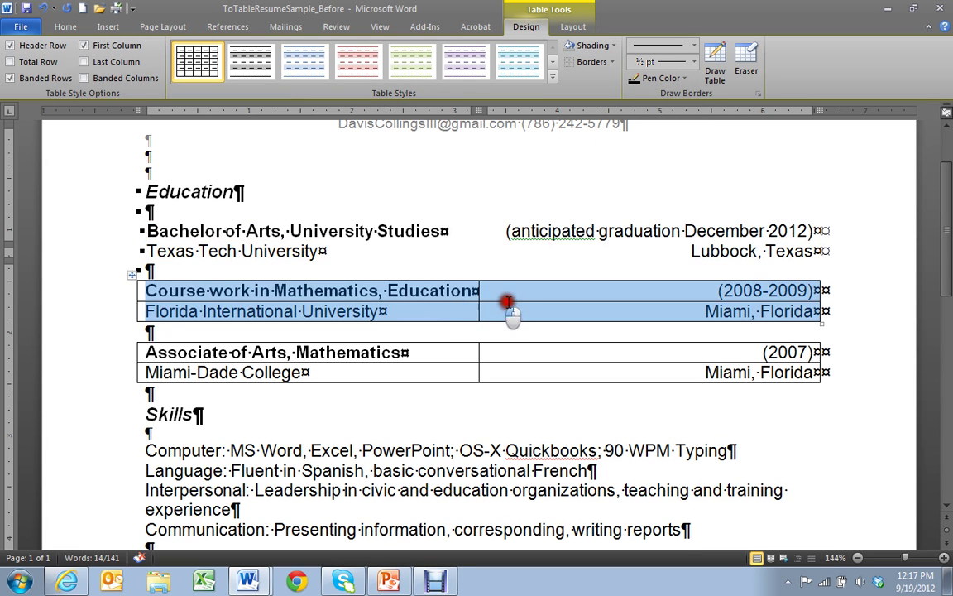
click(569, 66)
drag(187, 347, 567, 374)
click(584, 71)
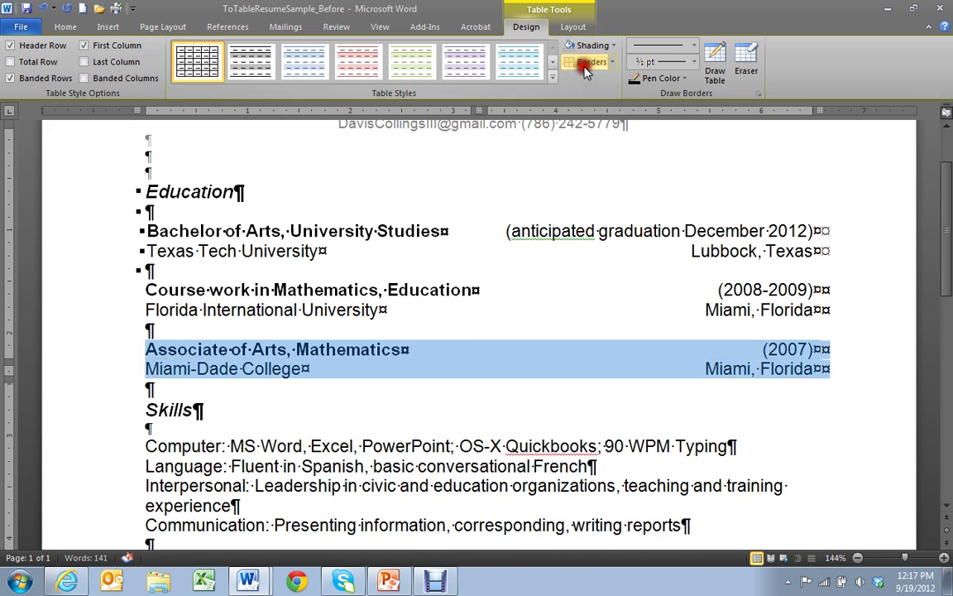
- Hide the formatting marks to check the borderless Education layout, and show them again
click(67, 27)
click(469, 53)
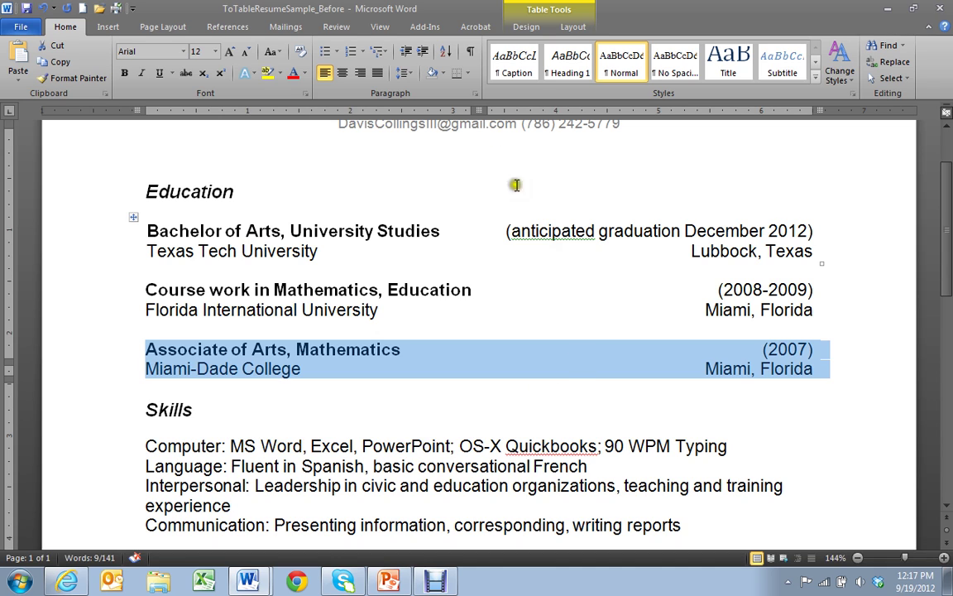
click(469, 52)
scroll(389, 418, up, 3)
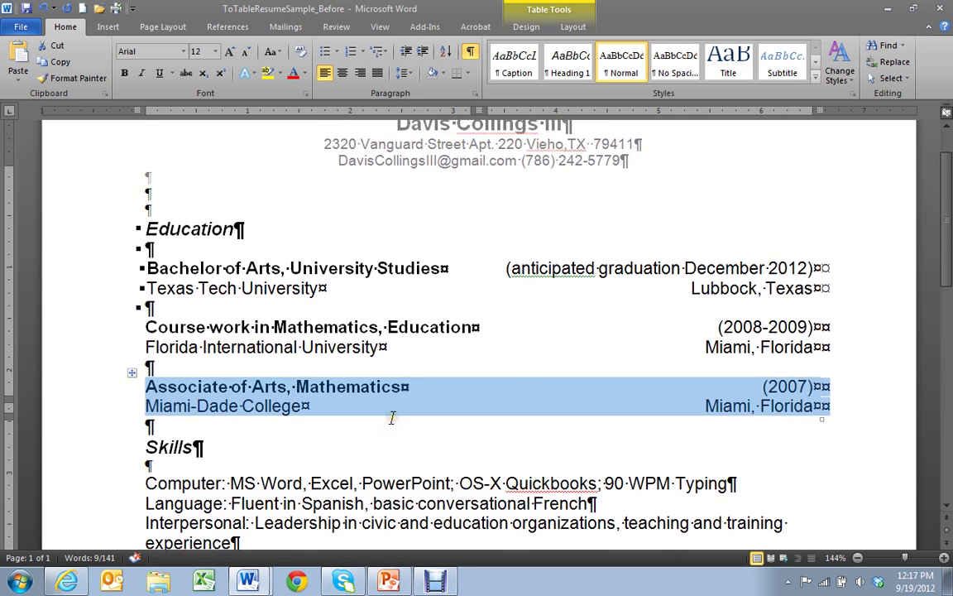
scroll(389, 426, down, 1)
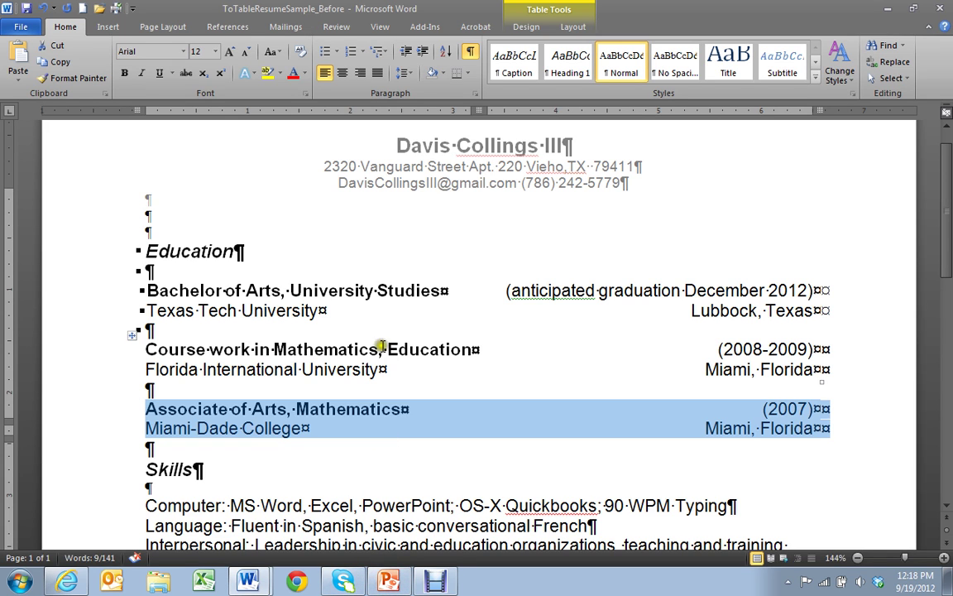
- Switch to the ToTableResumeSample_After document and examine its contact header and Education tables
click(265, 572)
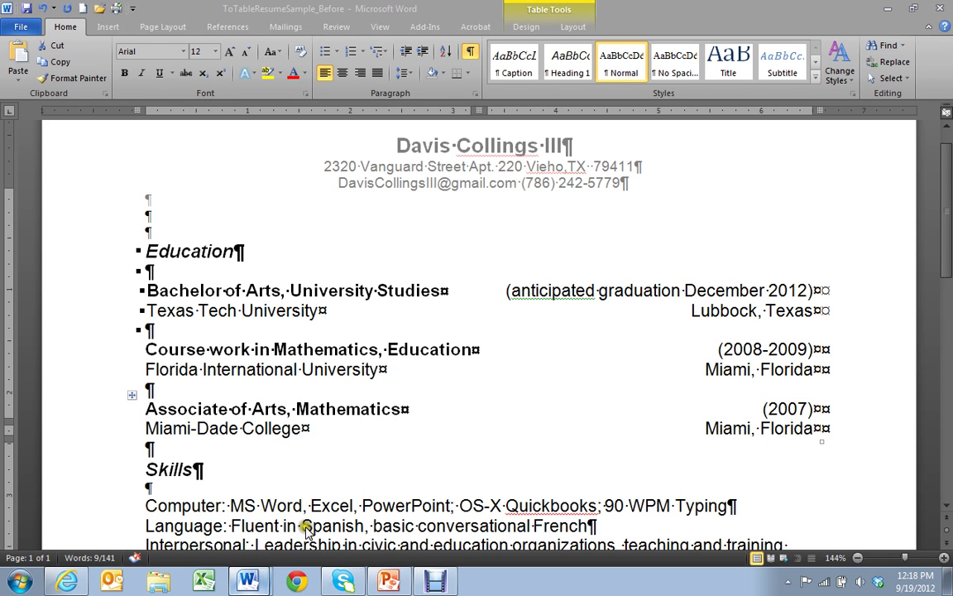
key(alt+Tab)
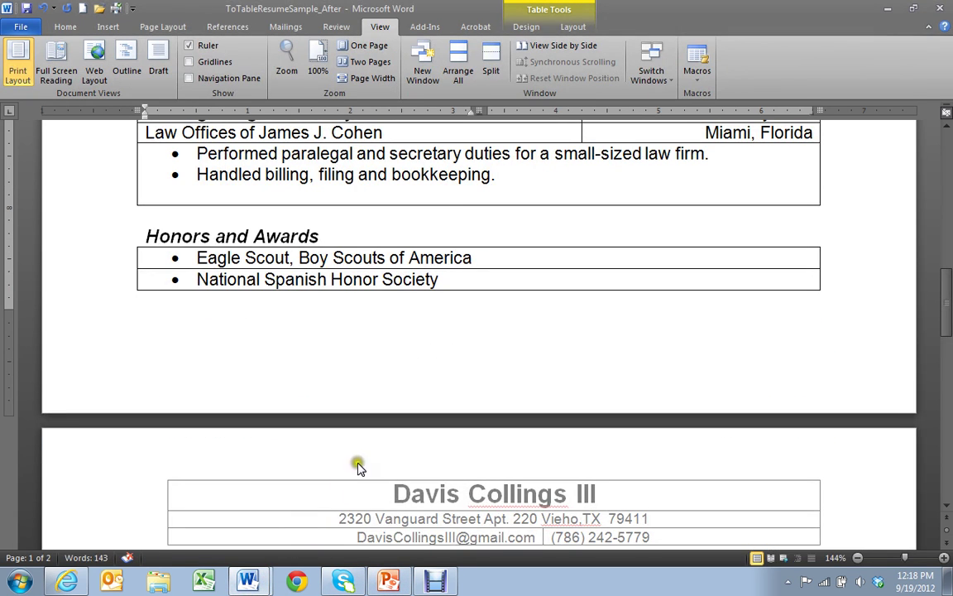
scroll(389, 416, up, 4)
scroll(393, 413, up, 10)
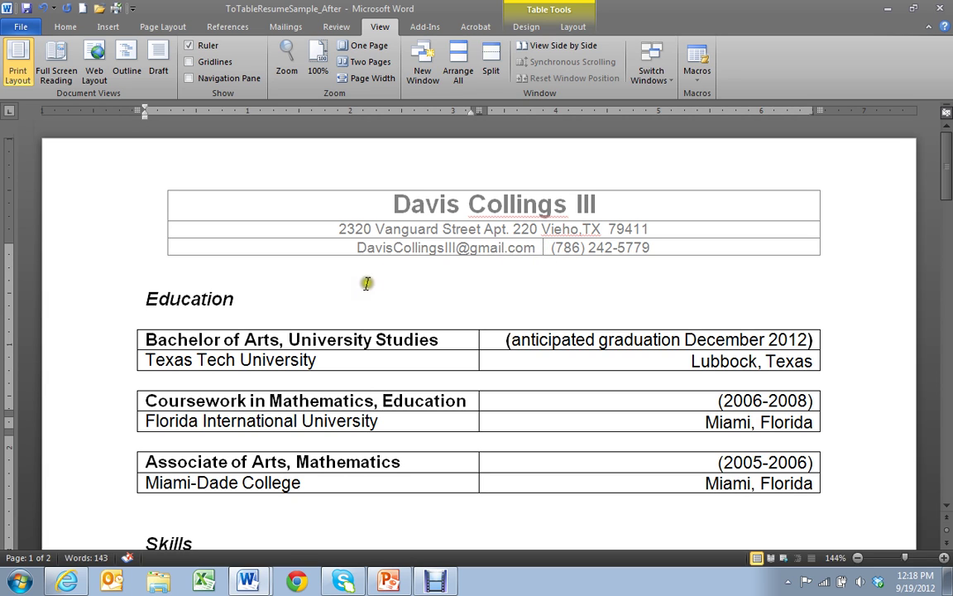
scroll(364, 284, down, 3)
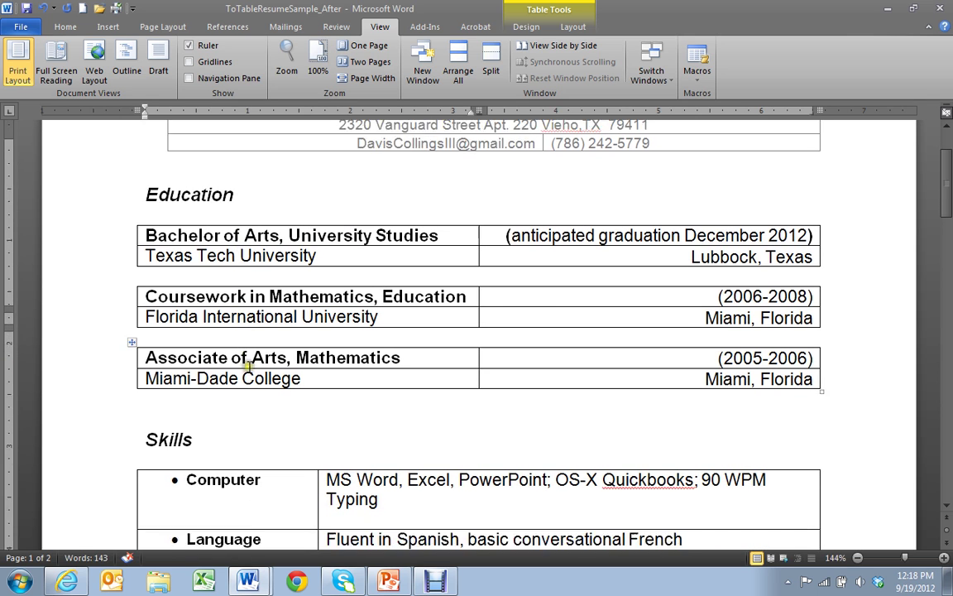
- Examine how the Skills and Work Experience sections are laid out in tables, including the merged row with bulleted duties
scroll(248, 369, down, 4)
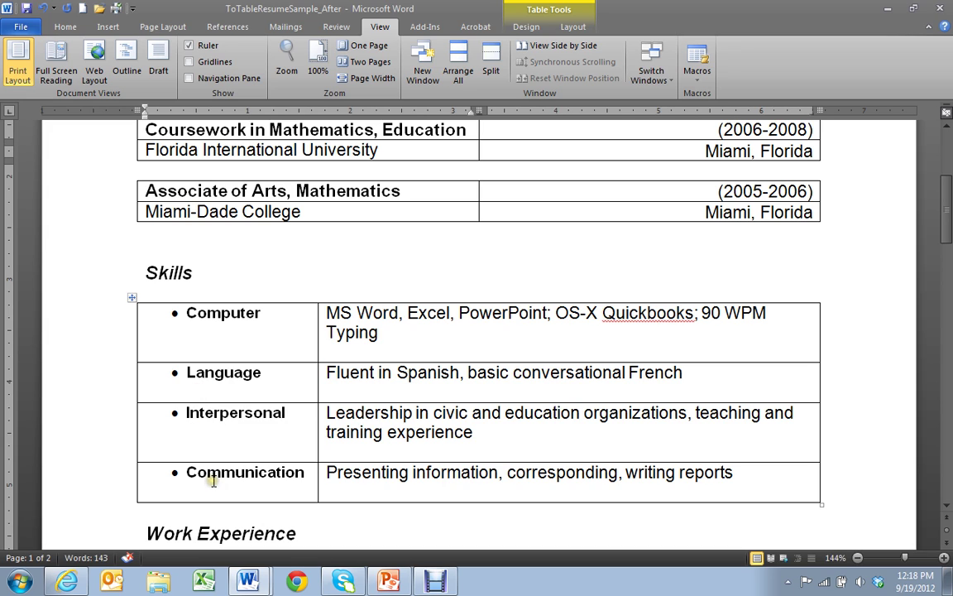
click(224, 314)
drag(316, 389, 316, 420)
scroll(364, 498, down, 5)
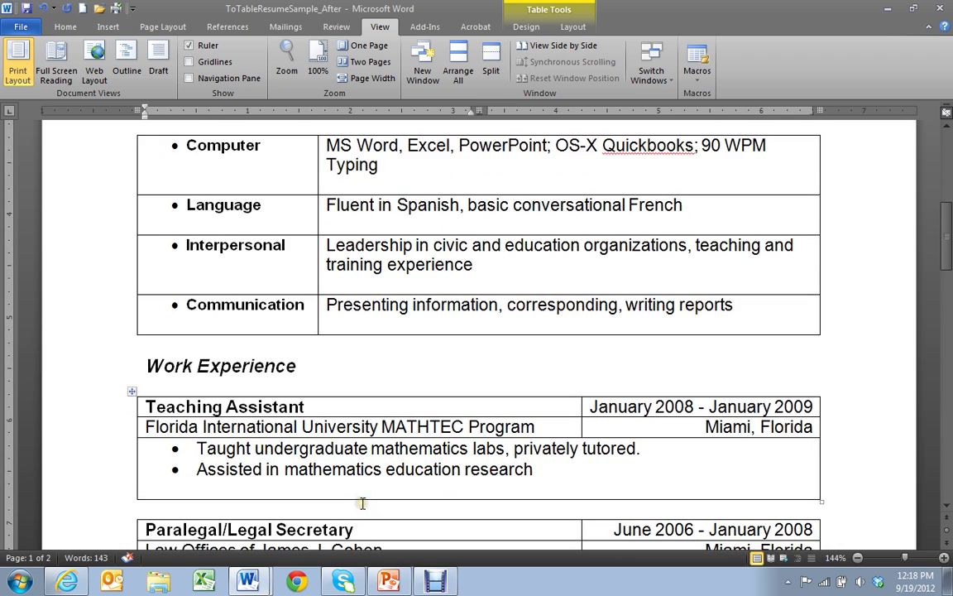
scroll(363, 502, down, 1)
click(159, 444)
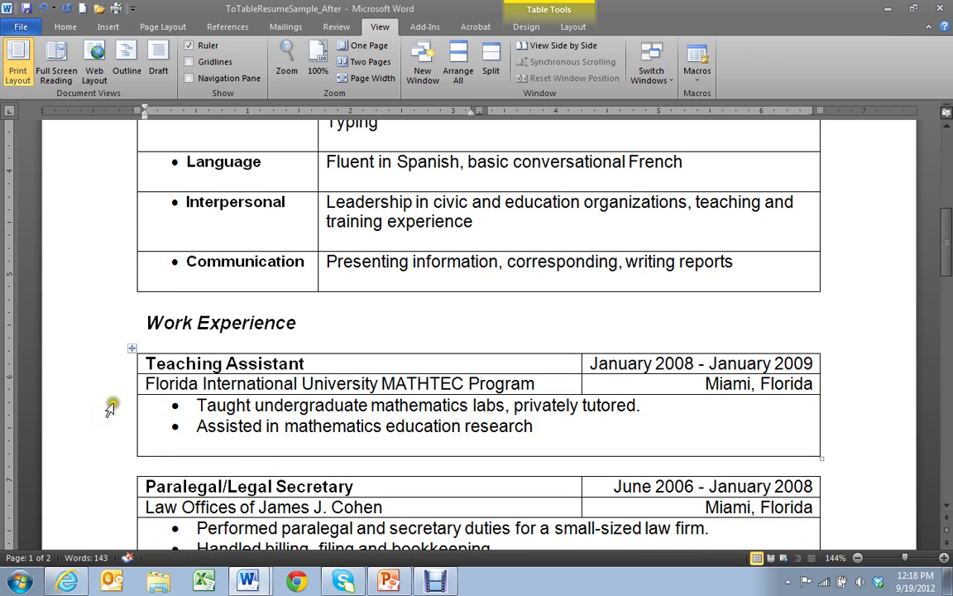
scroll(117, 443, down, 1)
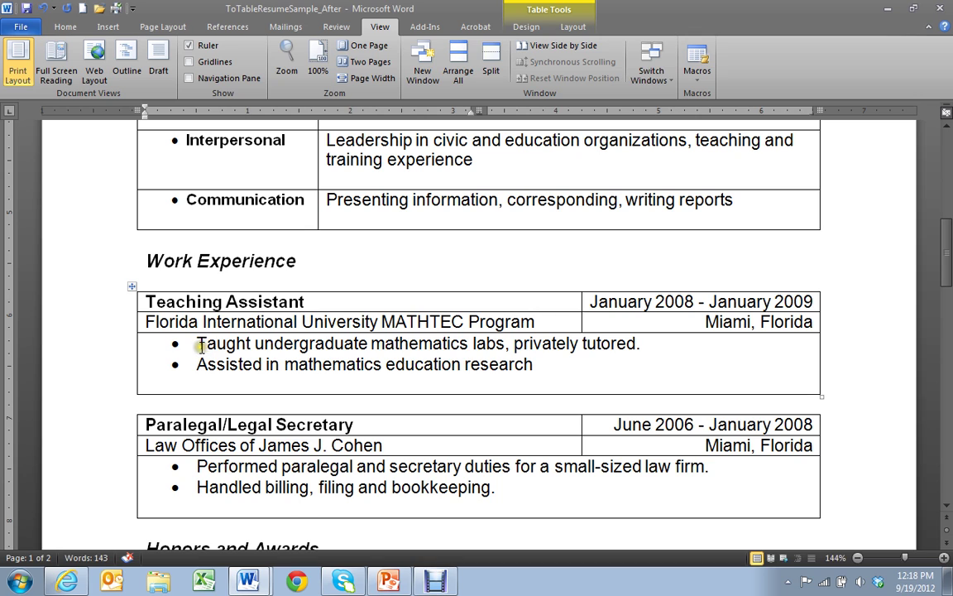
drag(199, 343, 227, 364)
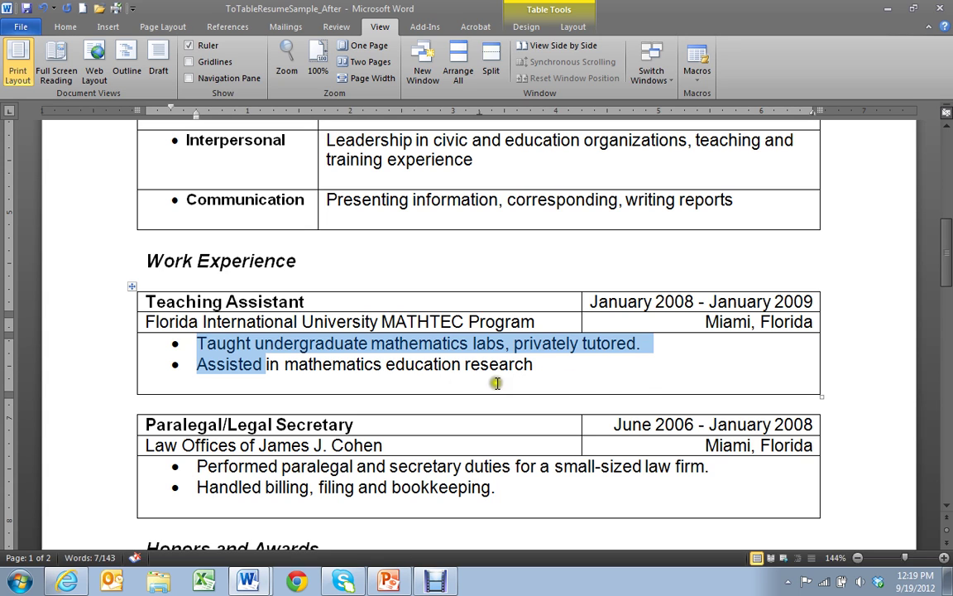
- Examine the Honors and Awards table across the page break, and check the whole-page layout before returning to page width
scroll(395, 376, down, 4)
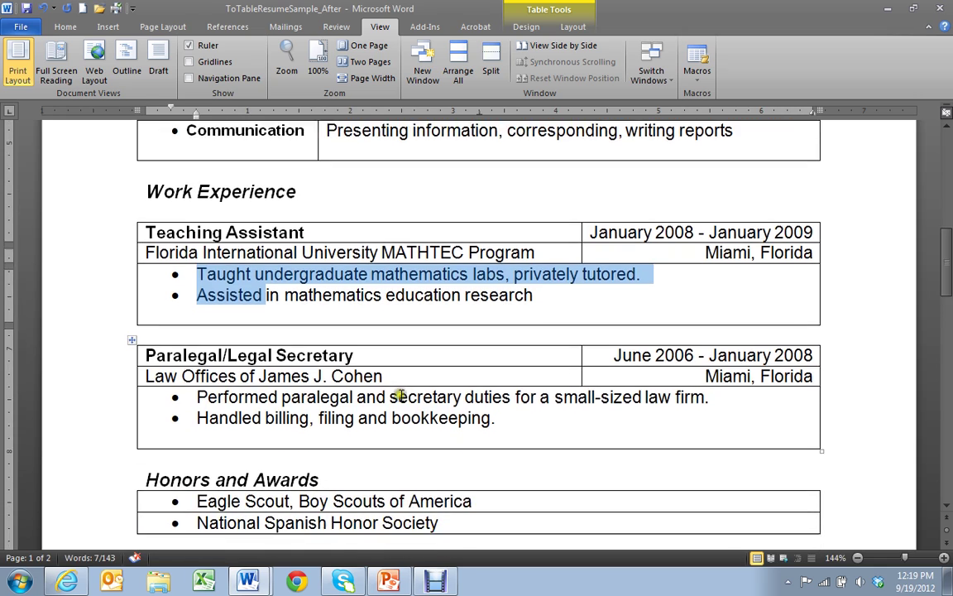
scroll(394, 395, down, 1)
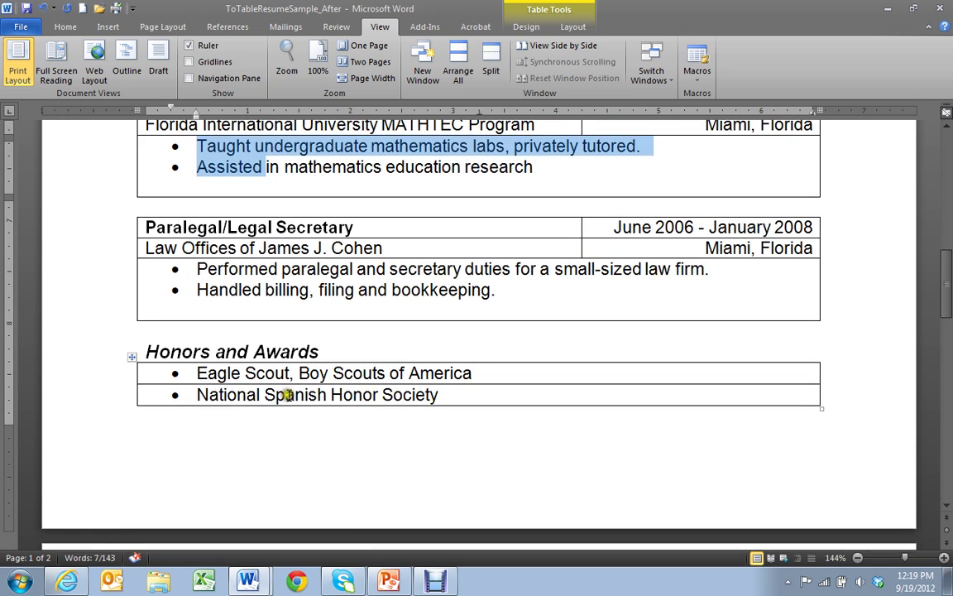
scroll(286, 396, down, 3)
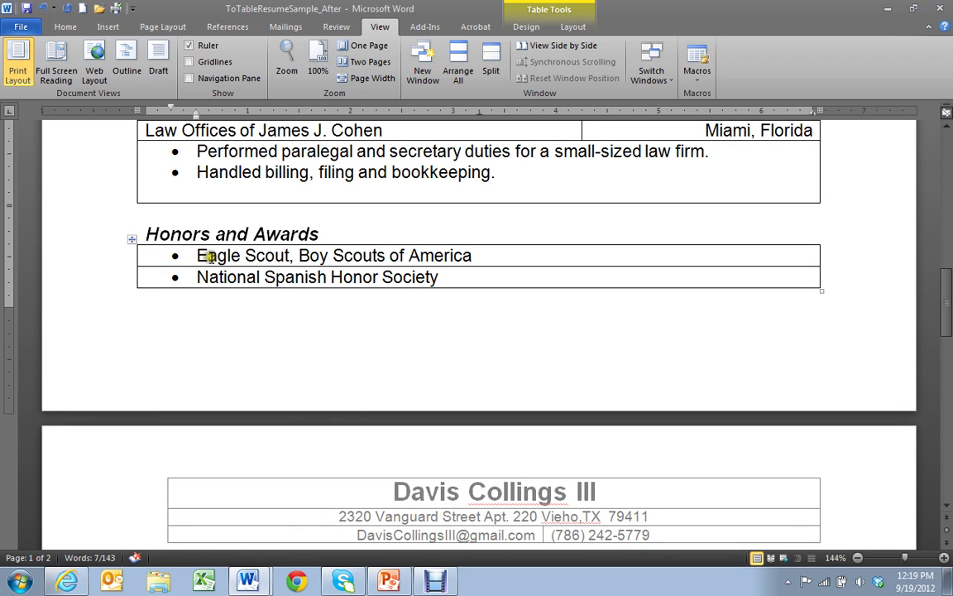
scroll(310, 368, down, 2)
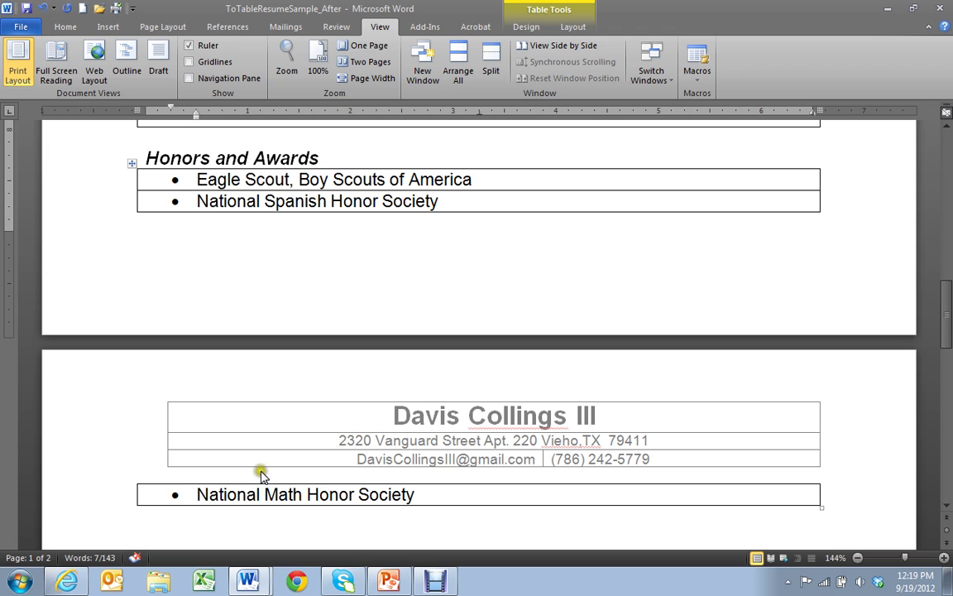
scroll(262, 477, up, 1)
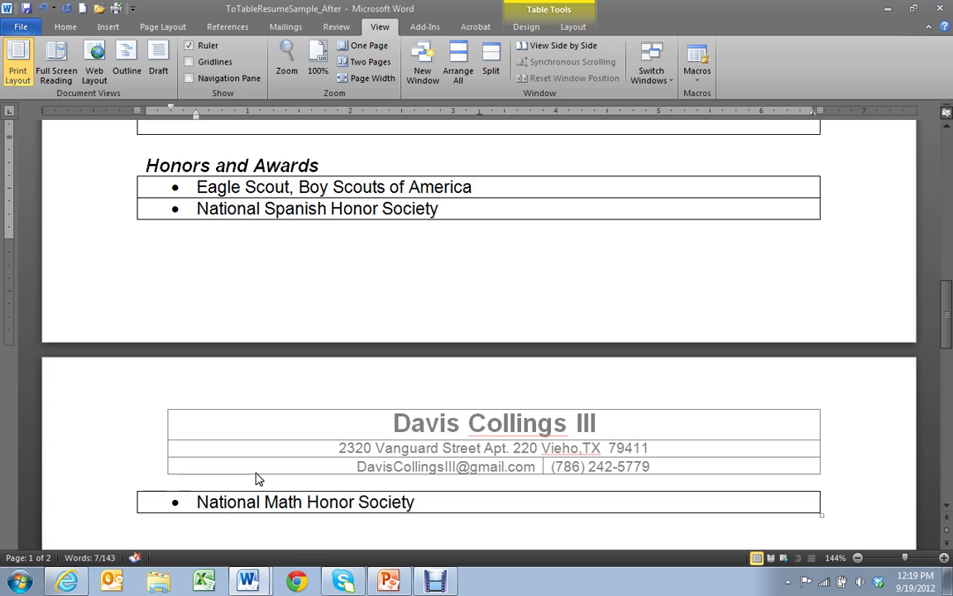
scroll(257, 478, up, 2)
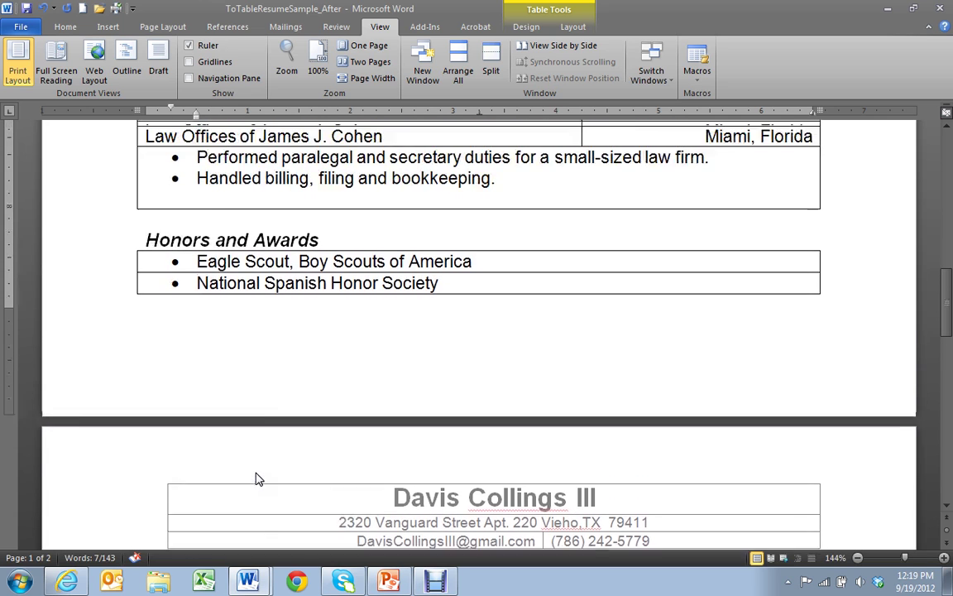
scroll(256, 478, up, 9)
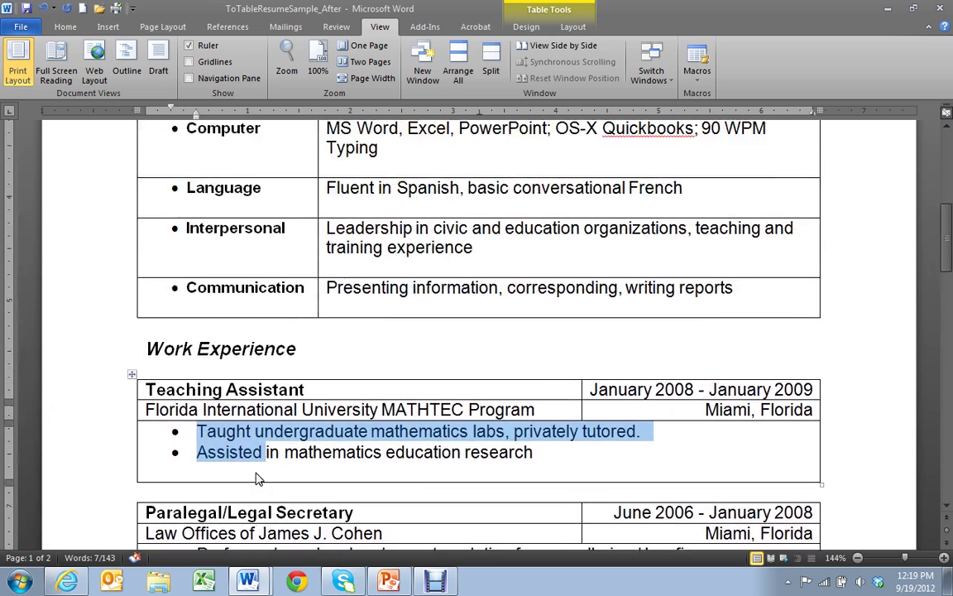
scroll(256, 478, up, 8)
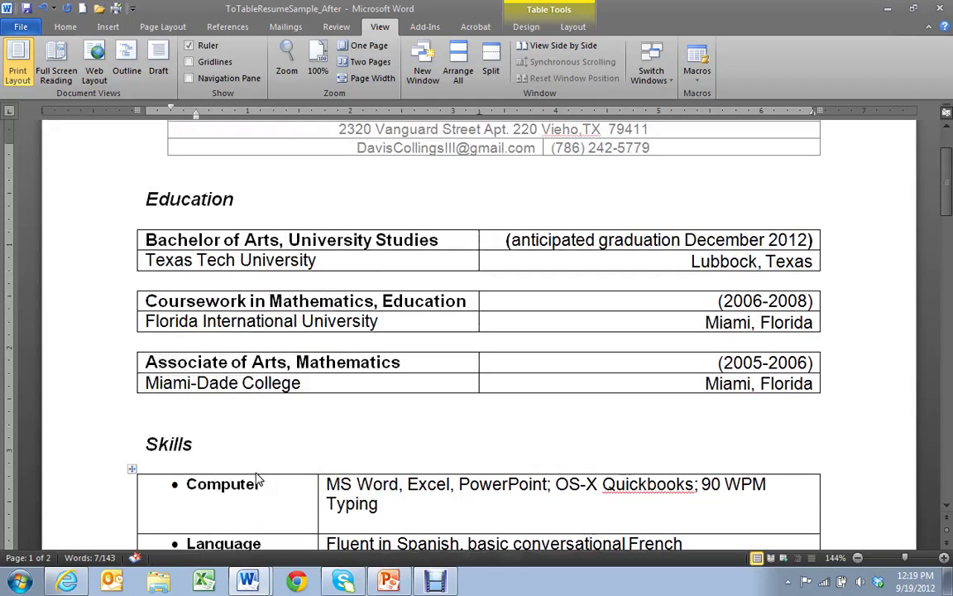
scroll(257, 478, up, 2)
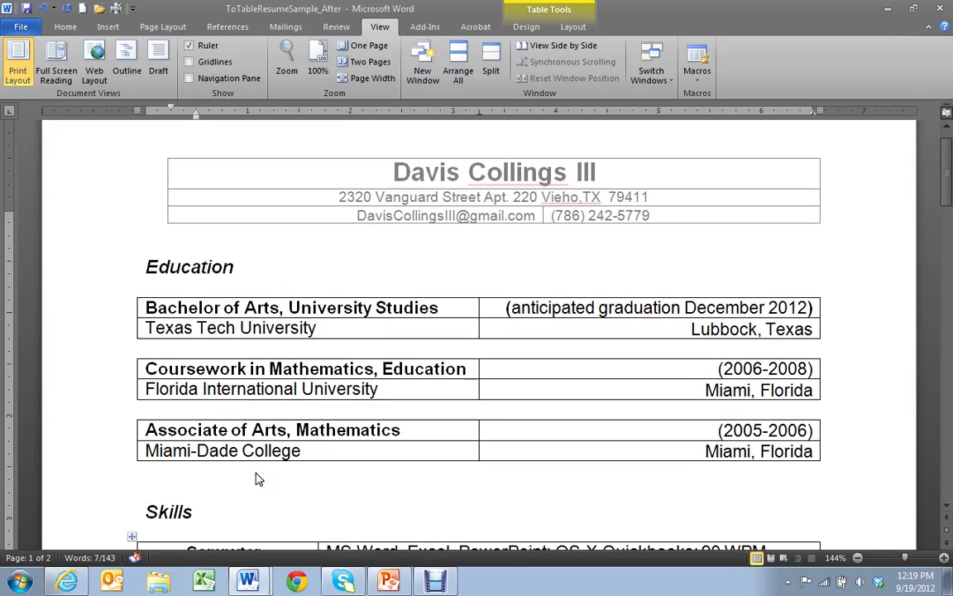
click(364, 49)
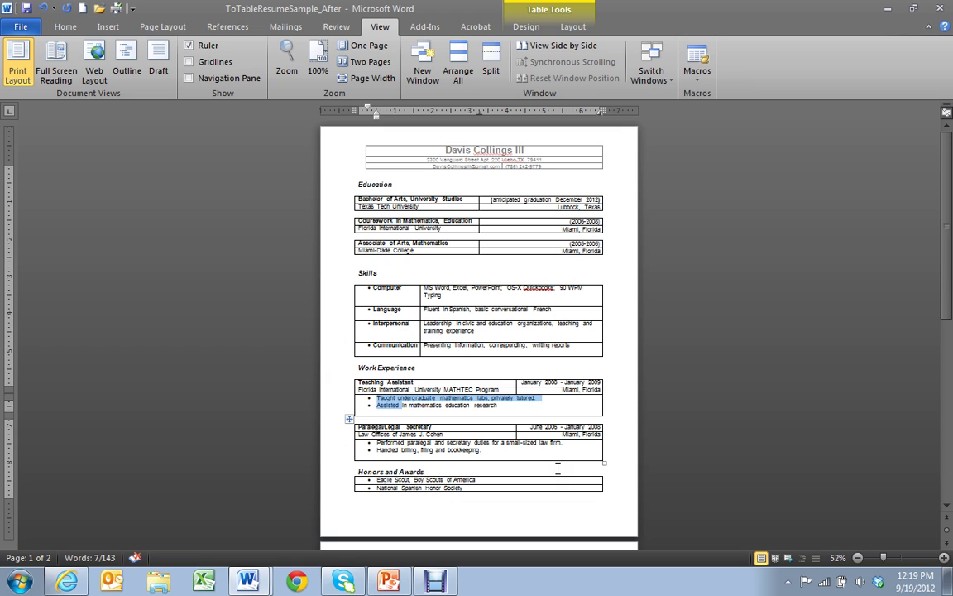
click(376, 81)
- Remove all borders from the contact details table in the page header with No Border, and close the header
scroll(294, 294, up, 2)
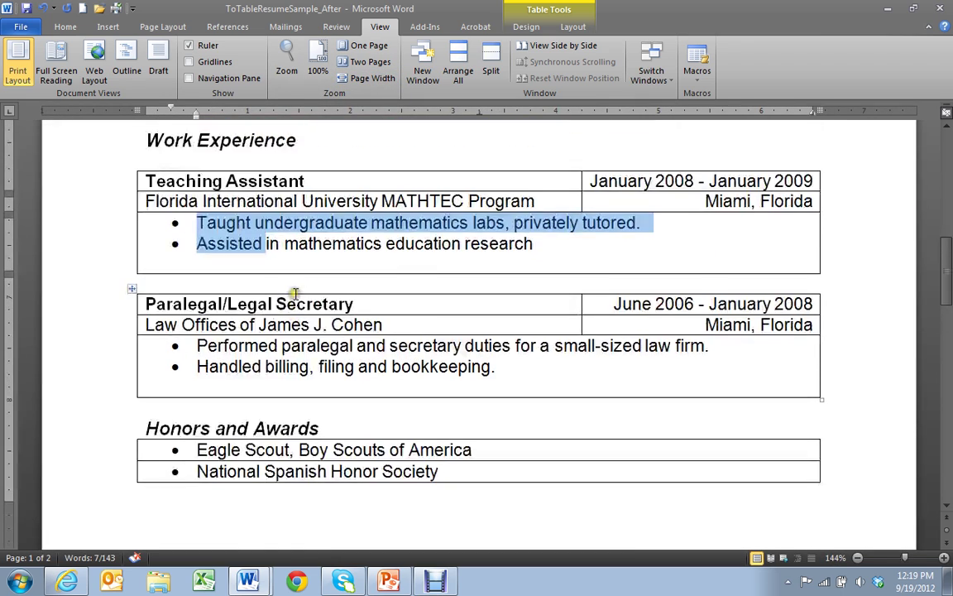
scroll(294, 293, up, 12)
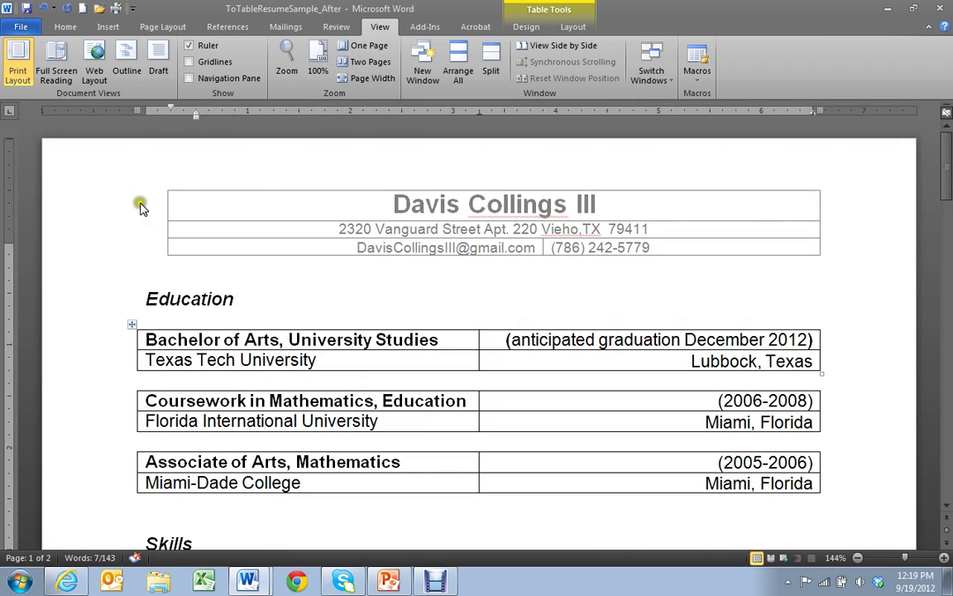
click(283, 220)
double_click(283, 220)
drag(285, 219, 701, 244)
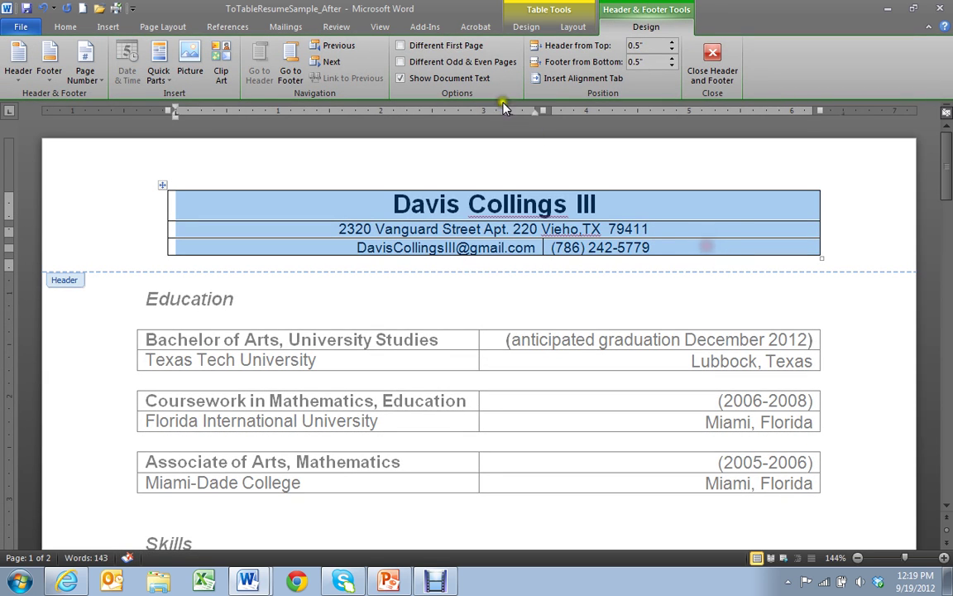
click(529, 27)
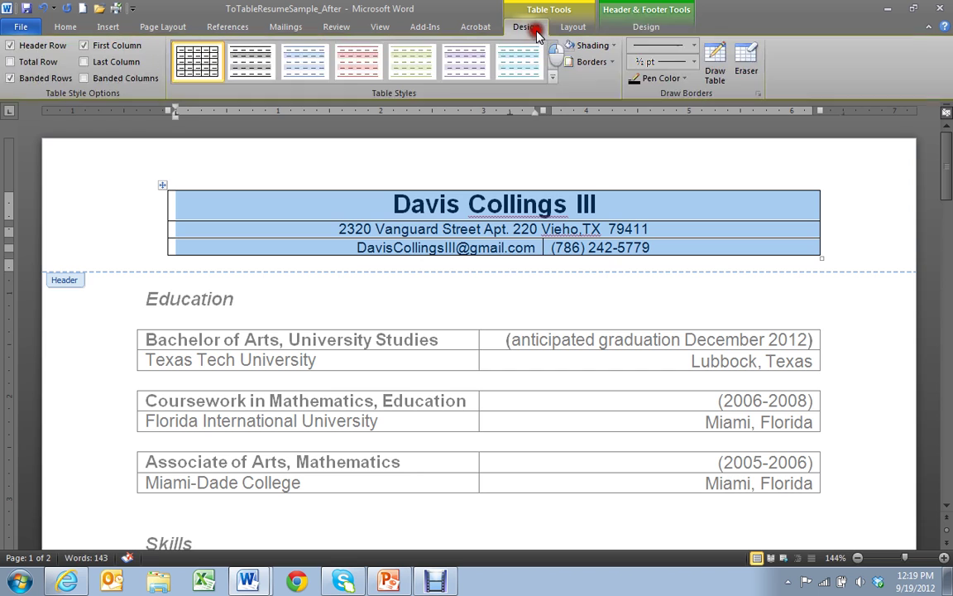
click(616, 64)
click(602, 145)
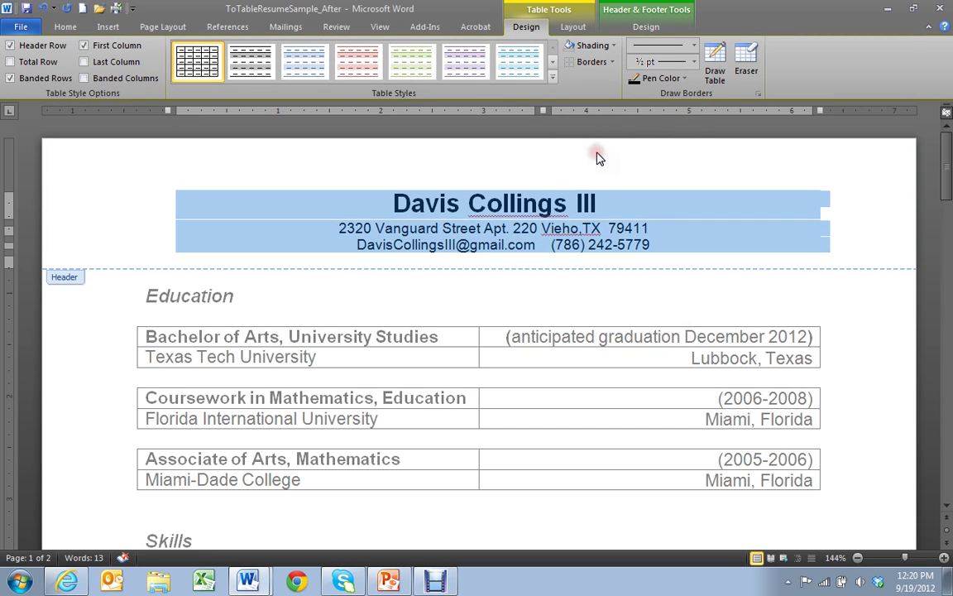
double_click(180, 340)
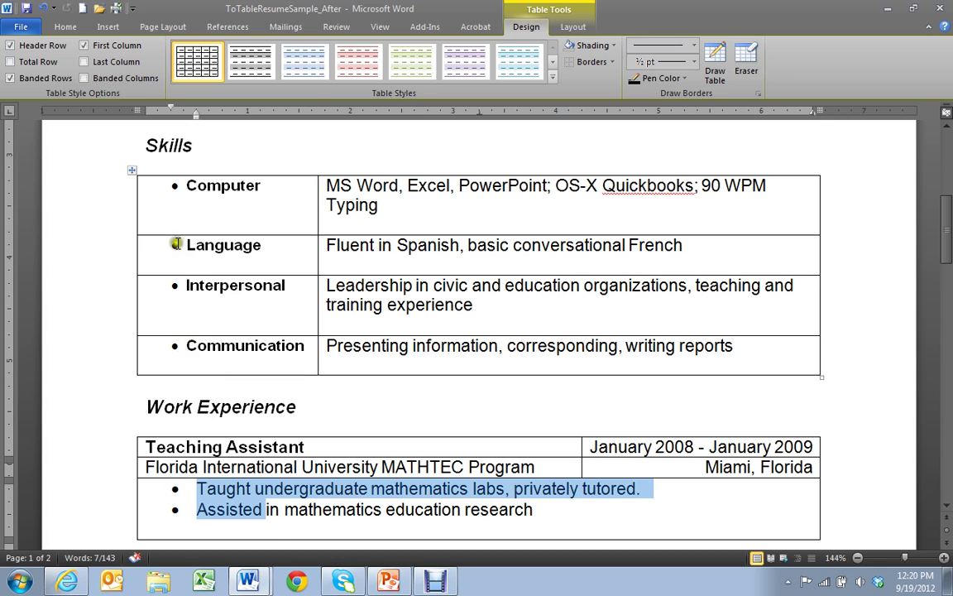
- Remove all borders from the three Education tables in the After document
scroll(189, 243, up, 6)
drag(149, 226, 528, 243)
click(579, 62)
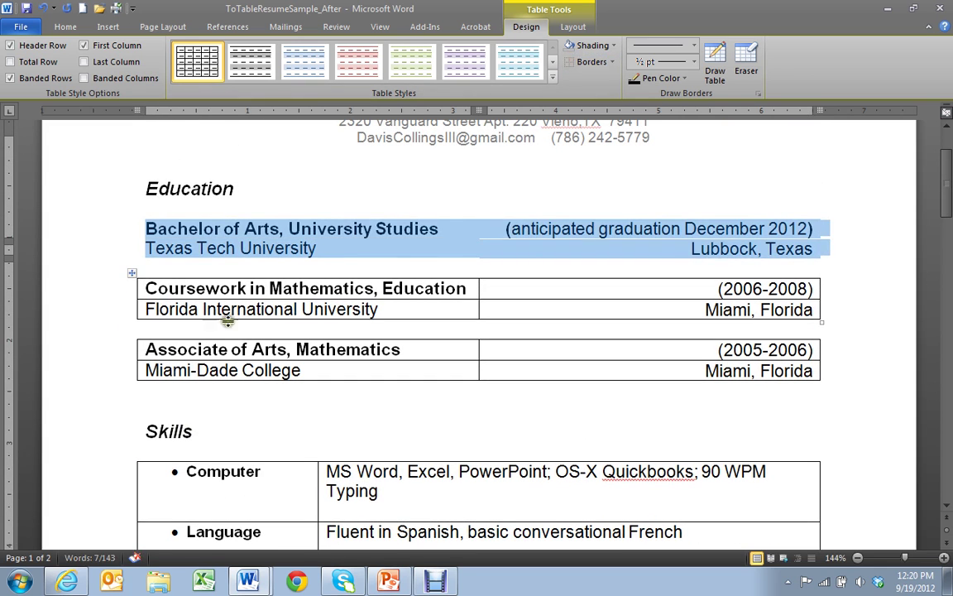
drag(240, 287, 492, 302)
click(583, 61)
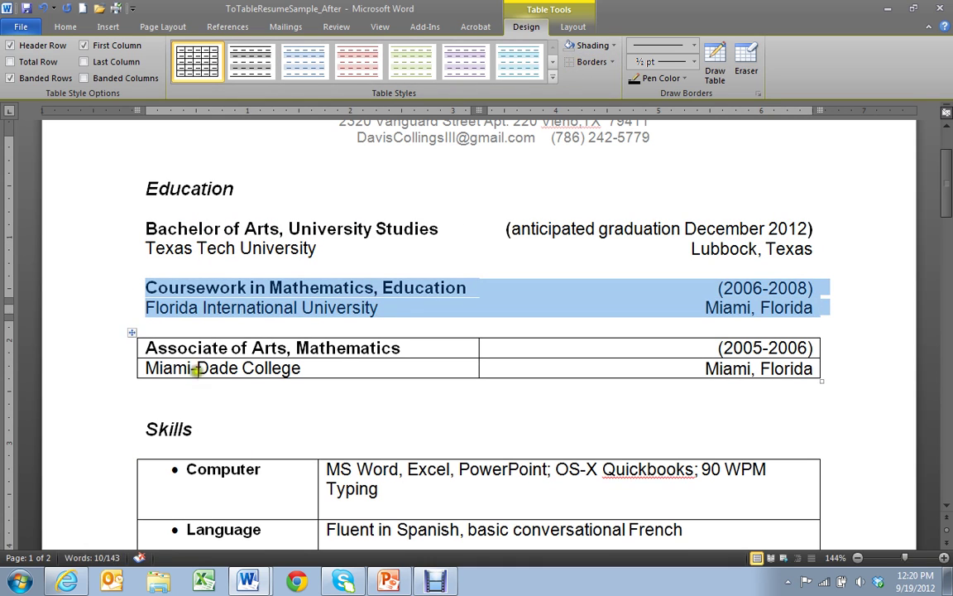
drag(219, 345, 506, 362)
click(570, 61)
- Remove all borders from the Skills table
scroll(283, 448, down, 5)
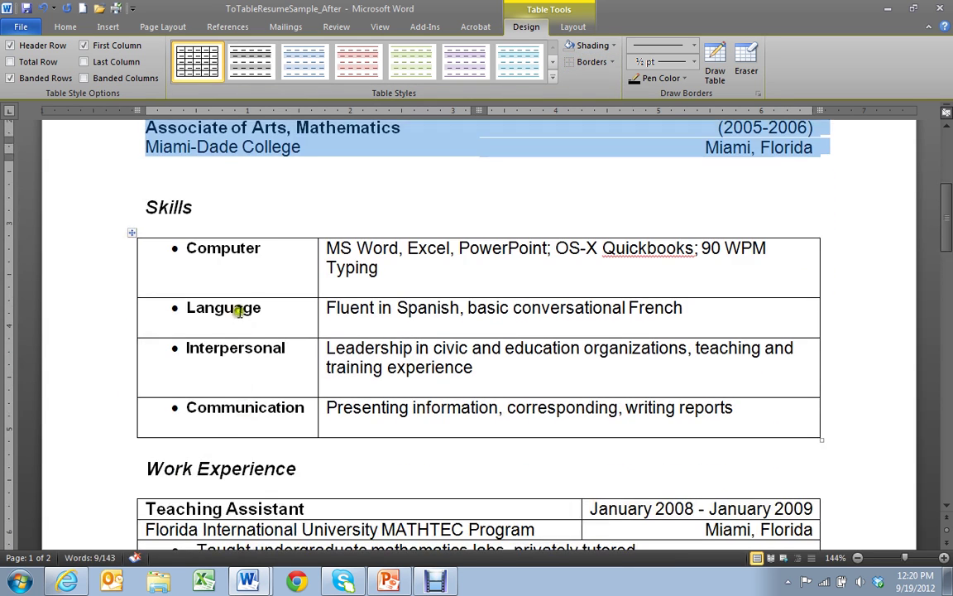
drag(218, 252, 351, 417)
click(592, 63)
- Remove all borders from the Teaching Assistant and Paralegal/Legal Secretary tables under Work Experience
scroll(219, 397, down, 3)
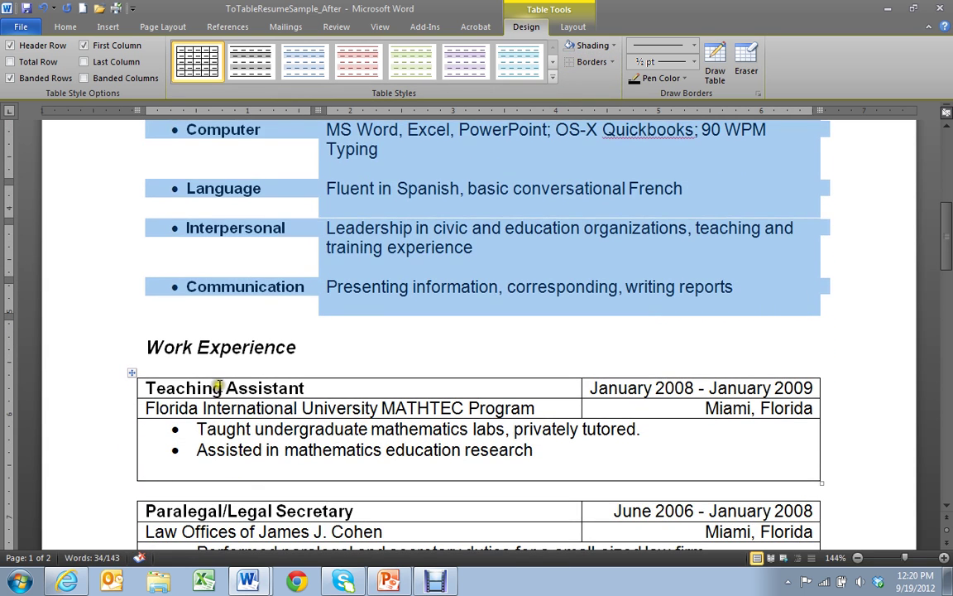
drag(220, 386, 557, 435)
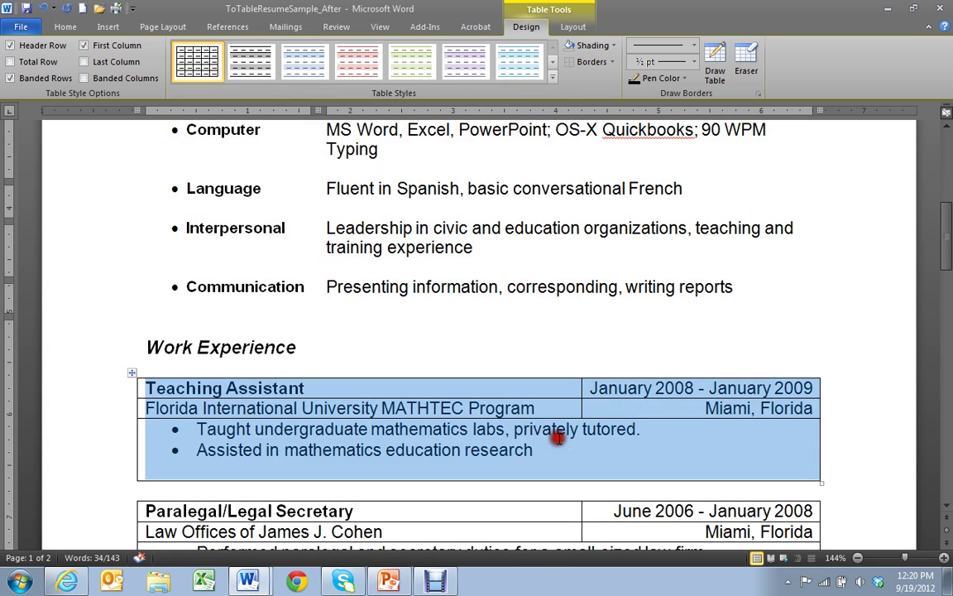
click(592, 63)
scroll(324, 453, down, 3)
drag(226, 386, 543, 434)
click(569, 64)
- Remove all borders from the Honors and Awards table
scroll(156, 480, down, 3)
drag(151, 414, 190, 450)
click(569, 63)
- Display the borderless resume as one whole page and show its formatting marks
scroll(529, 335, up, 10)
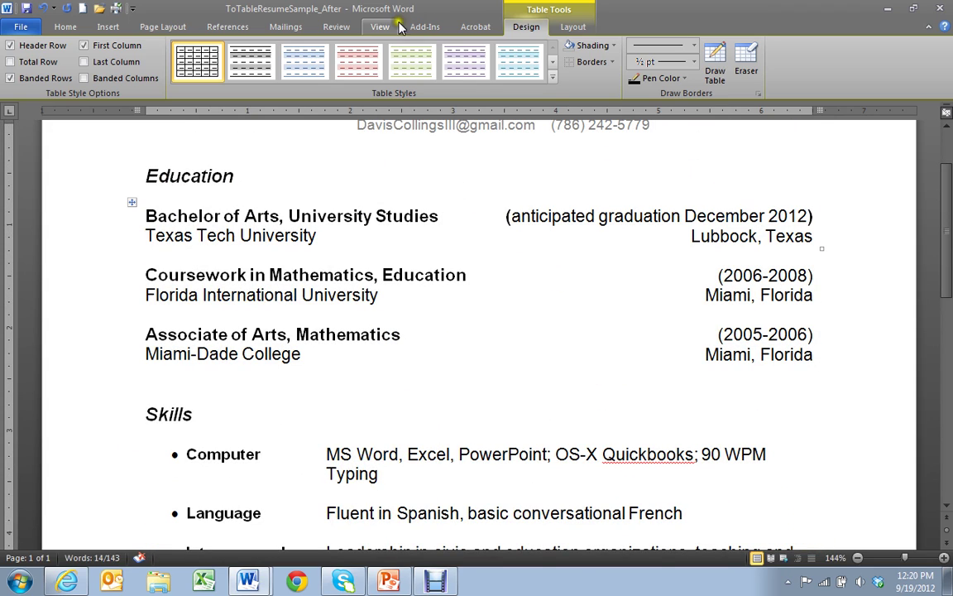
click(377, 26)
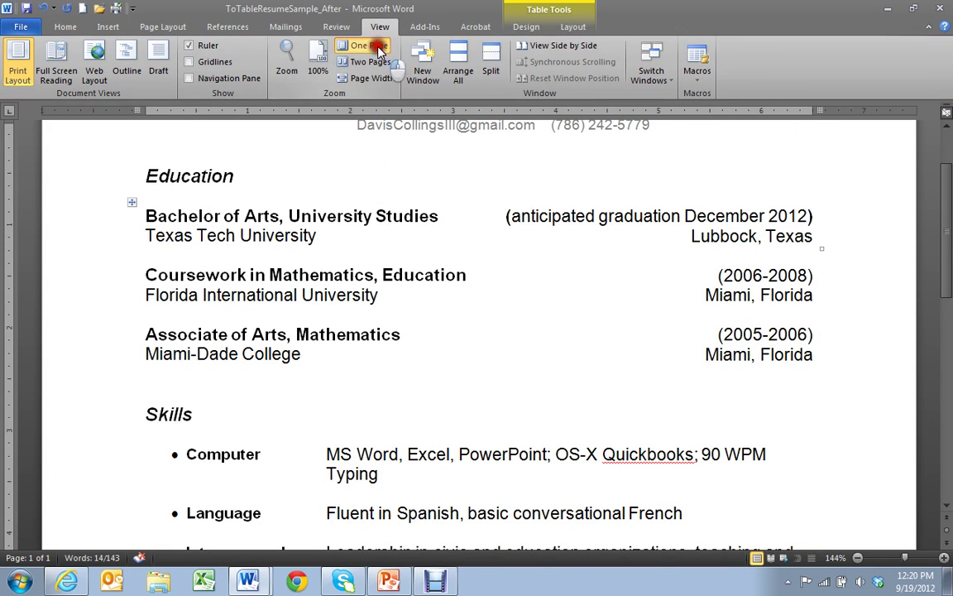
click(374, 46)
click(358, 502)
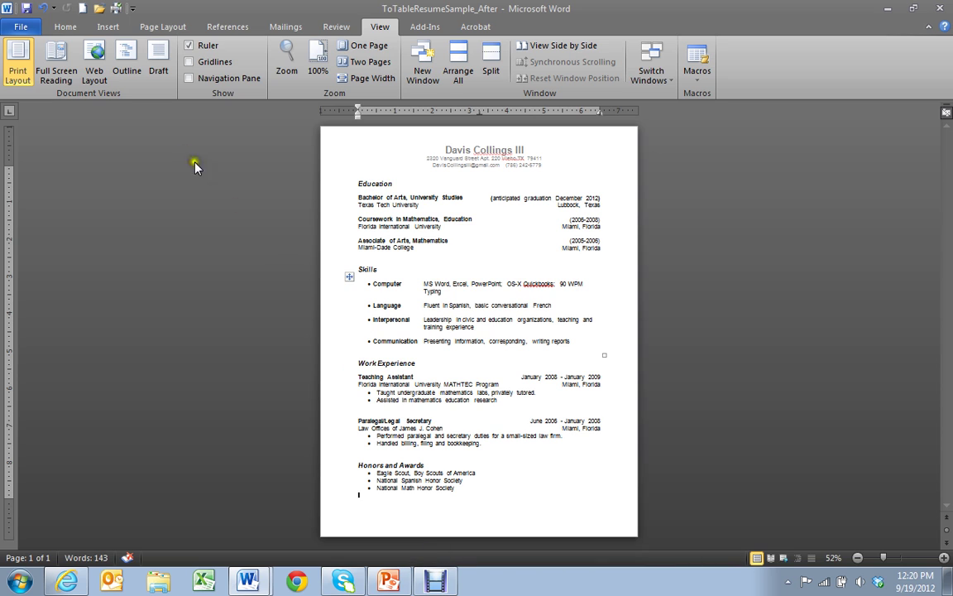
click(65, 26)
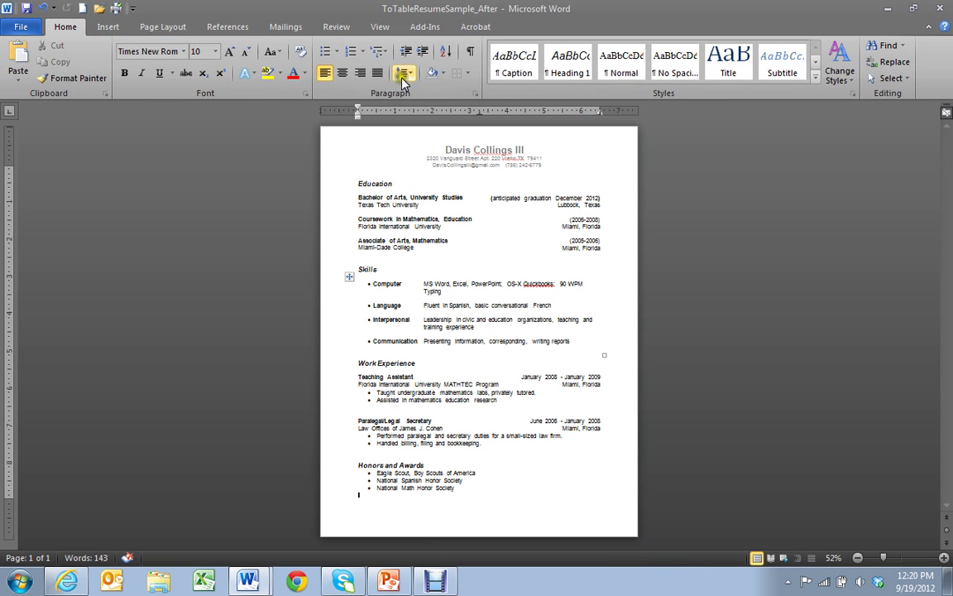
click(469, 51)
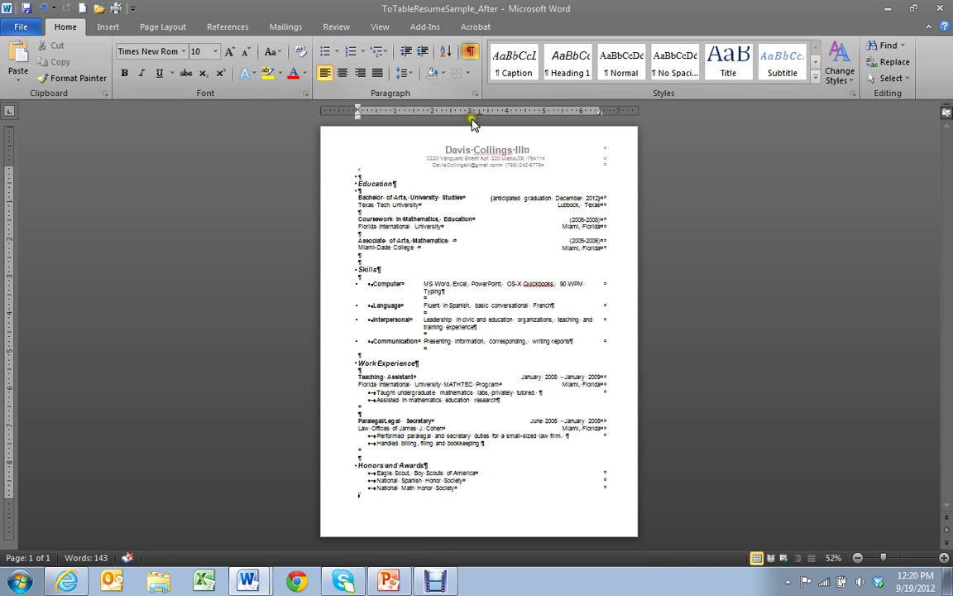
- View the ToTableResumeSample_Before and ToTableResumeSample_After documents side by side and compare their layouts
click(380, 27)
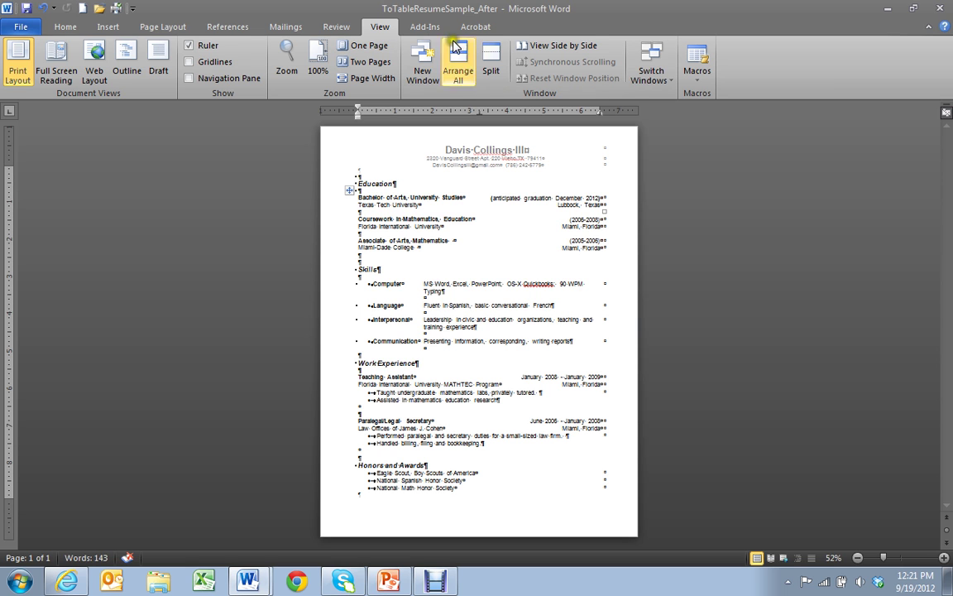
click(524, 45)
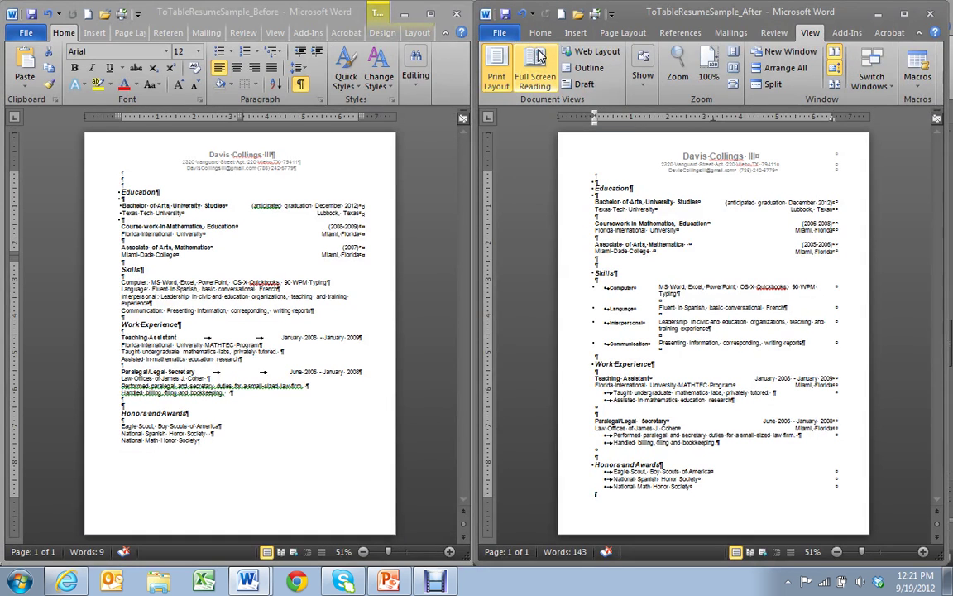
click(411, 236)
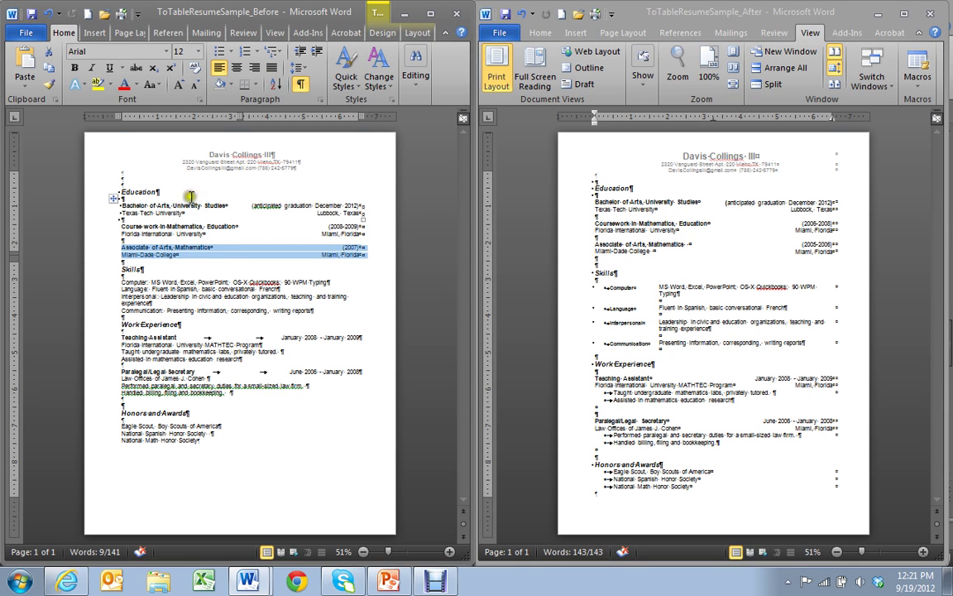
click(416, 229)
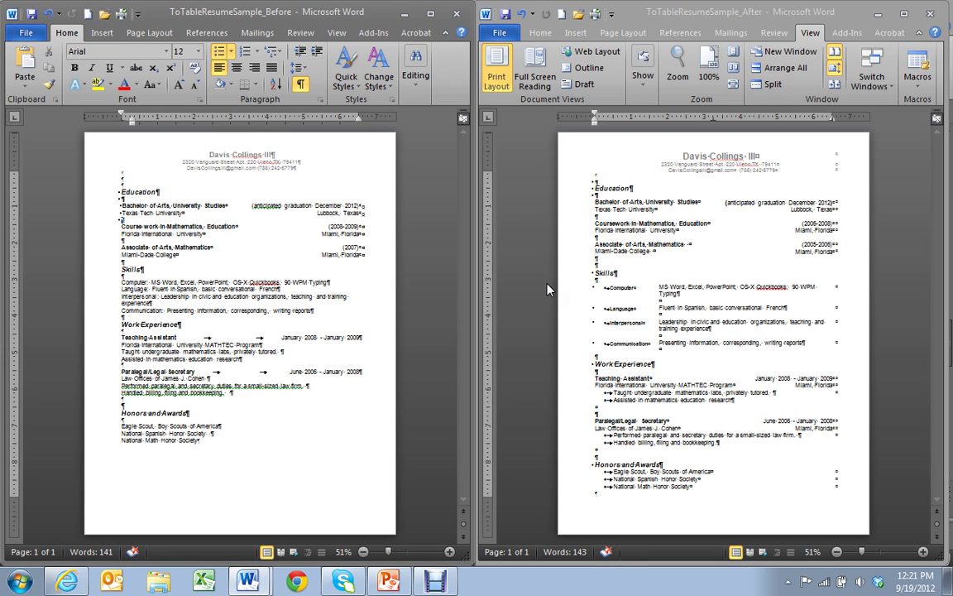
click(546, 290)
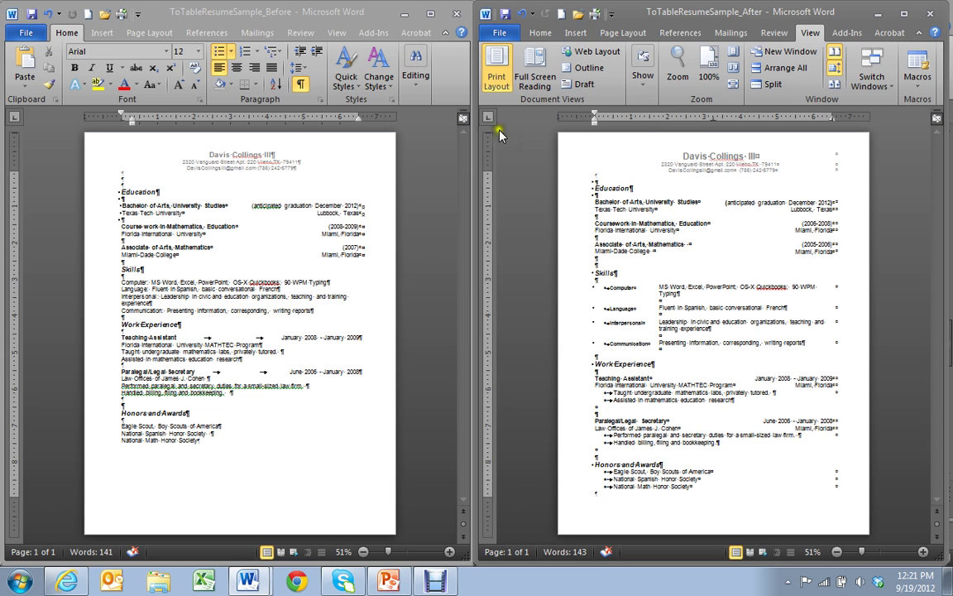
click(304, 86)
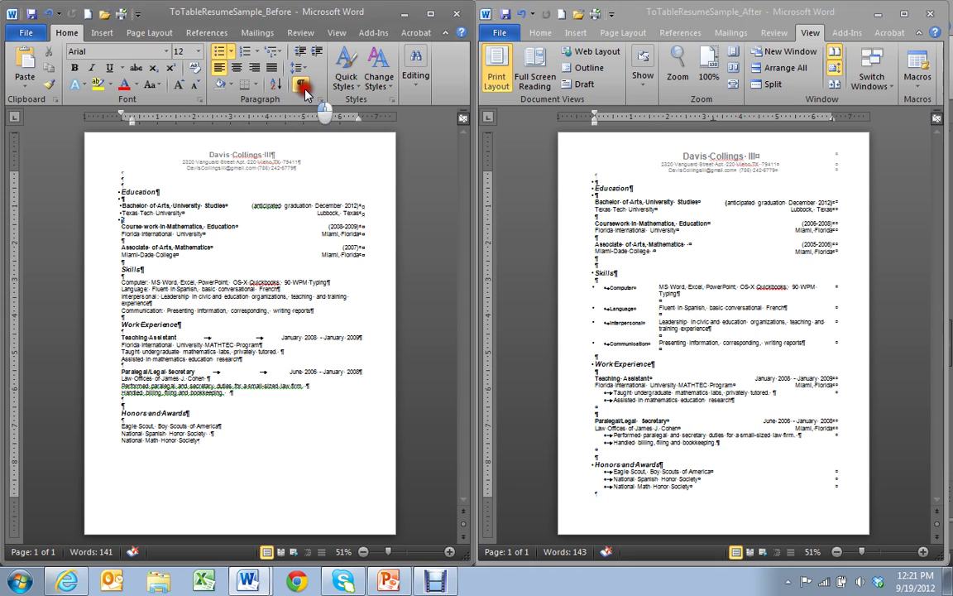
click(439, 583)
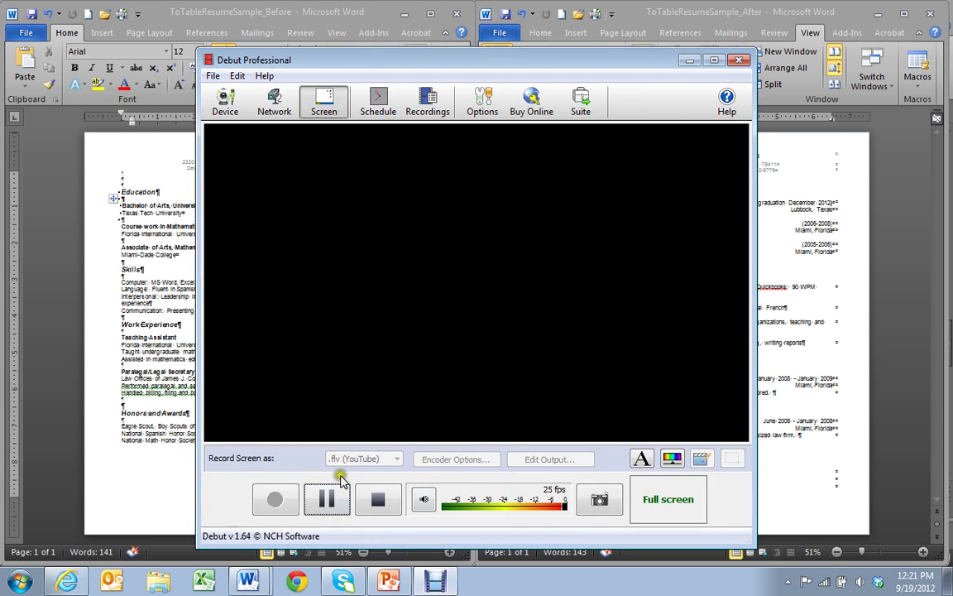